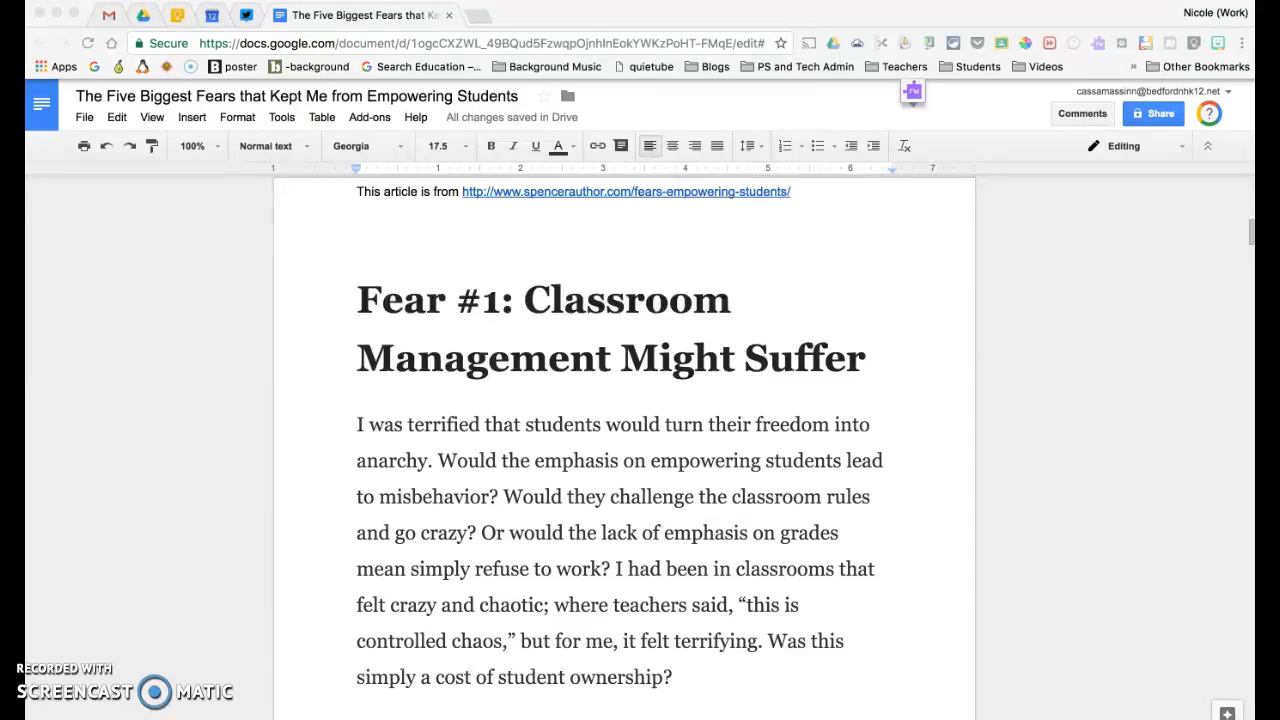
Add the comment "Great way to start your article. You pulled me in right away!" to the sentence "We want to empower students.".
{"action": "scroll", "coordinate": [624, 450], "scroll_direction": "up", "scroll_amount": 10}
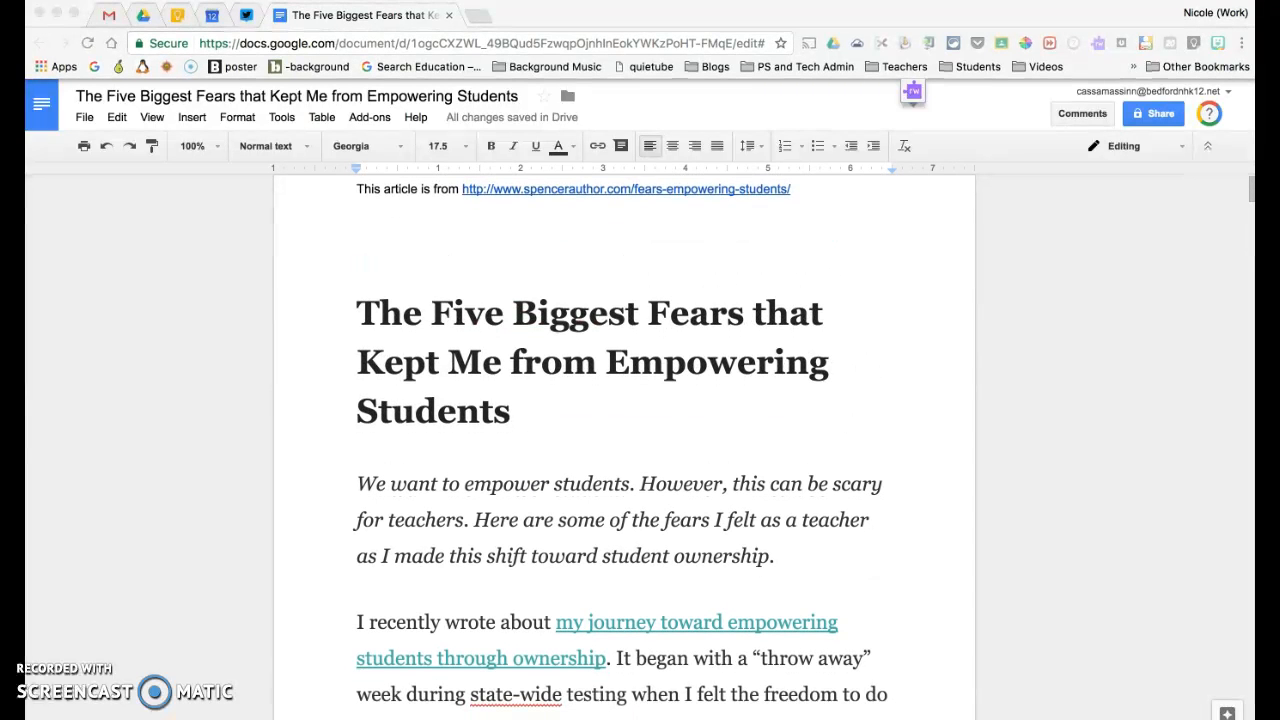
{"action": "scroll", "coordinate": [624, 450], "scroll_direction": "down", "scroll_amount": 1}
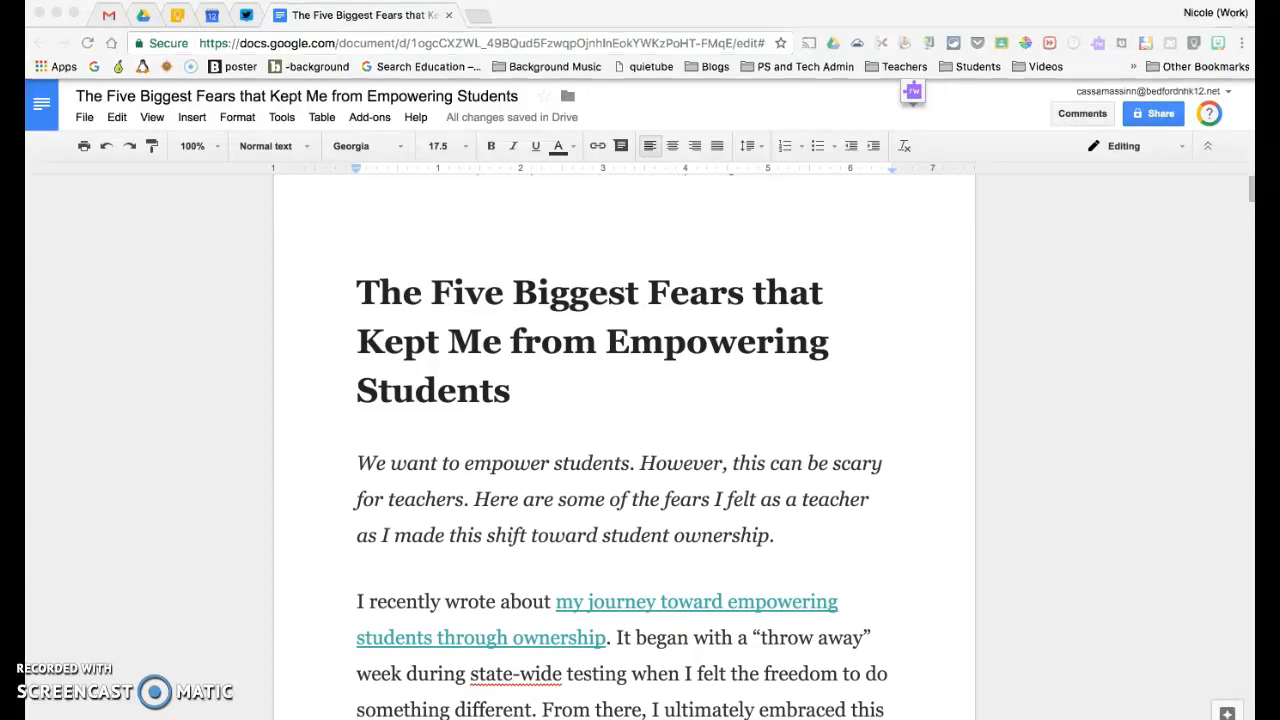
{"action": "scroll", "coordinate": [624, 450], "scroll_direction": "down", "scroll_amount": 1}
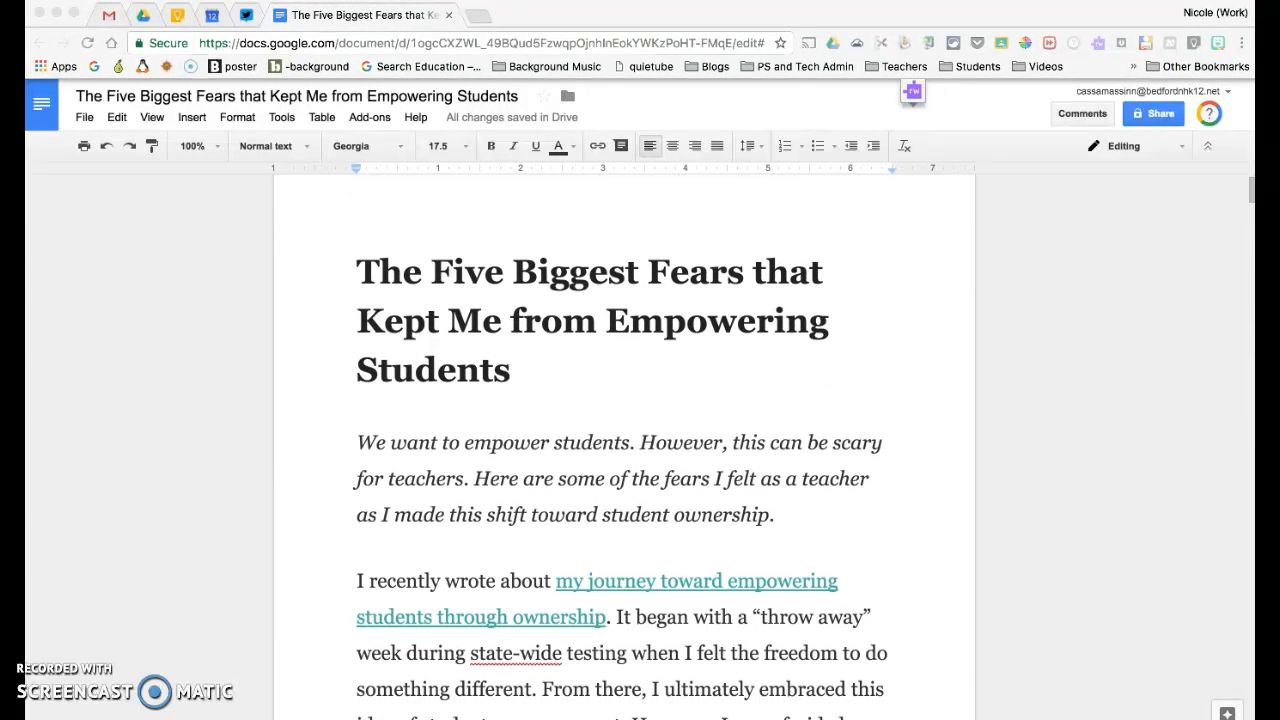
{"action": "scroll", "coordinate": [624, 450], "scroll_direction": "down", "scroll_amount": 2}
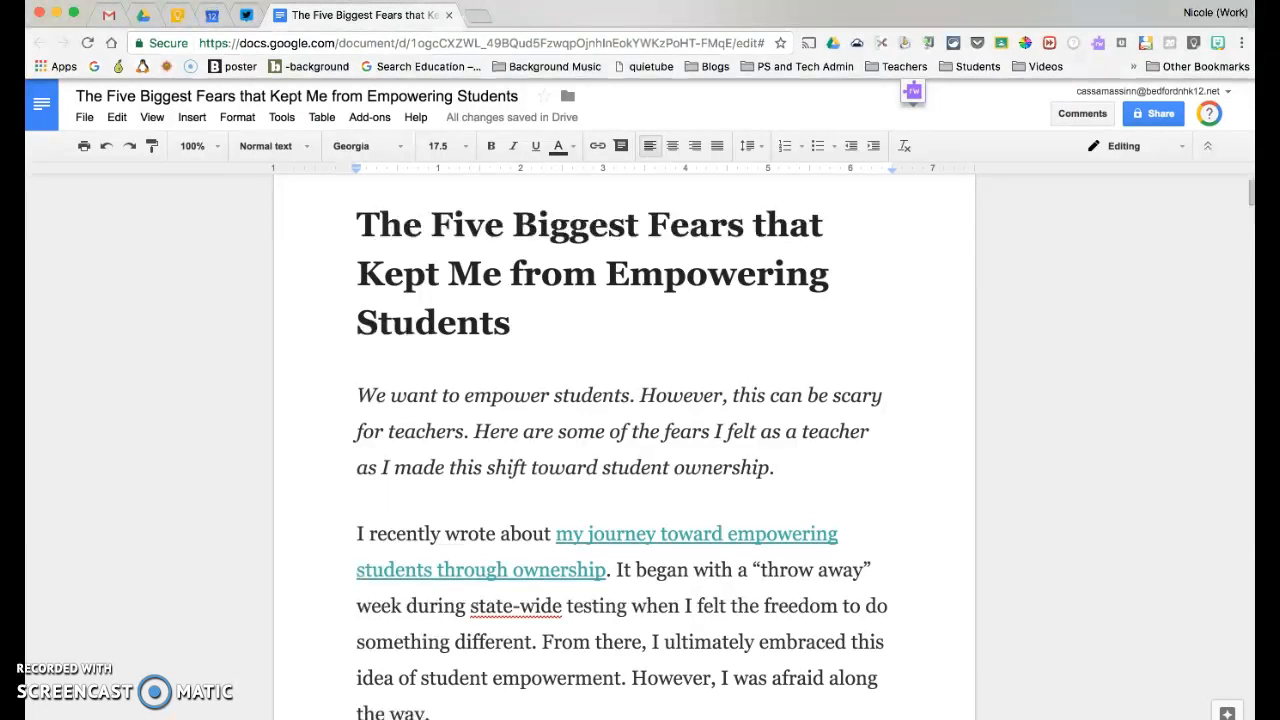
{"action": "left_click_drag", "start_coordinate": [357, 397], "coordinate": [635, 397]}
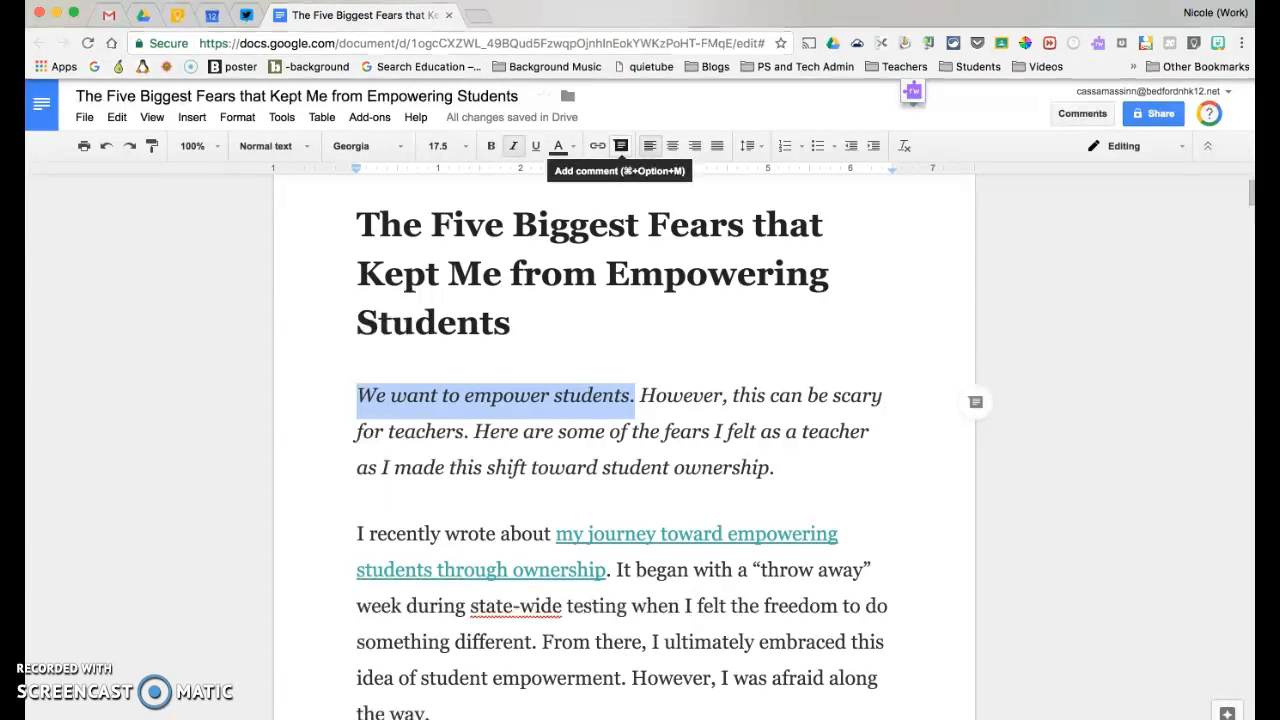
{"action": "left_click", "coordinate": [620, 146]}
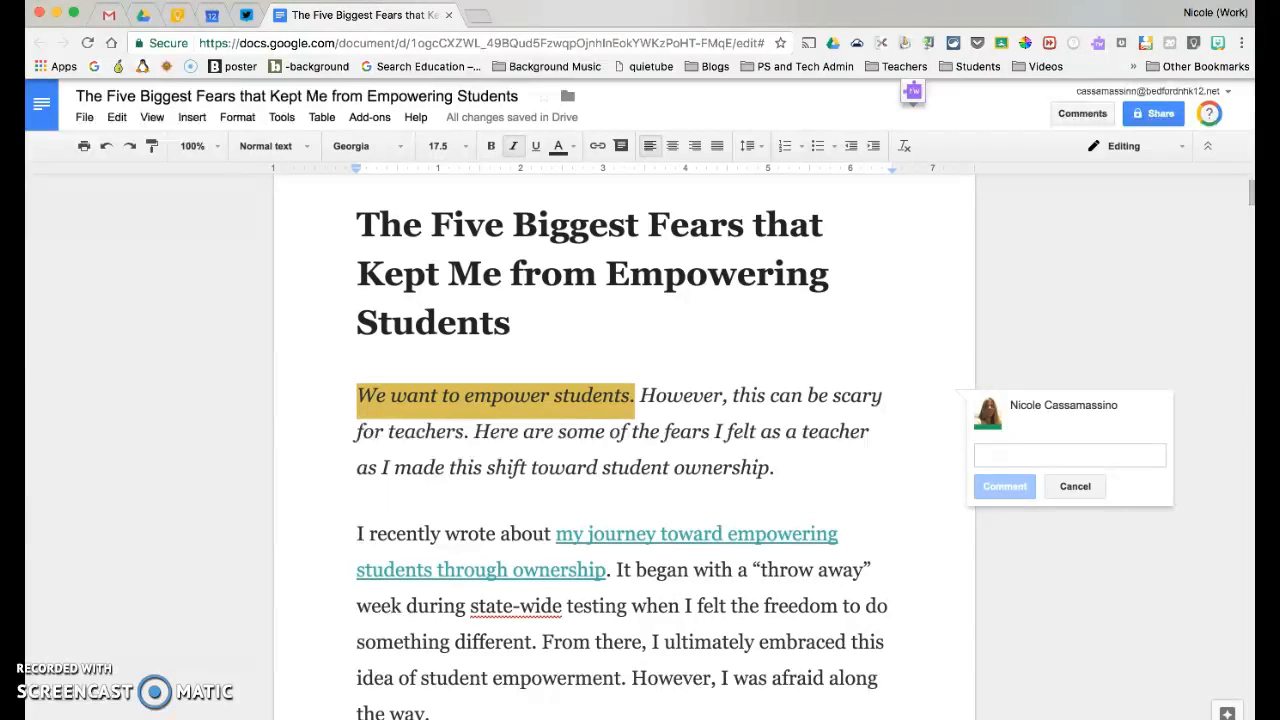
{"action": "type", "text": "Great sen"}
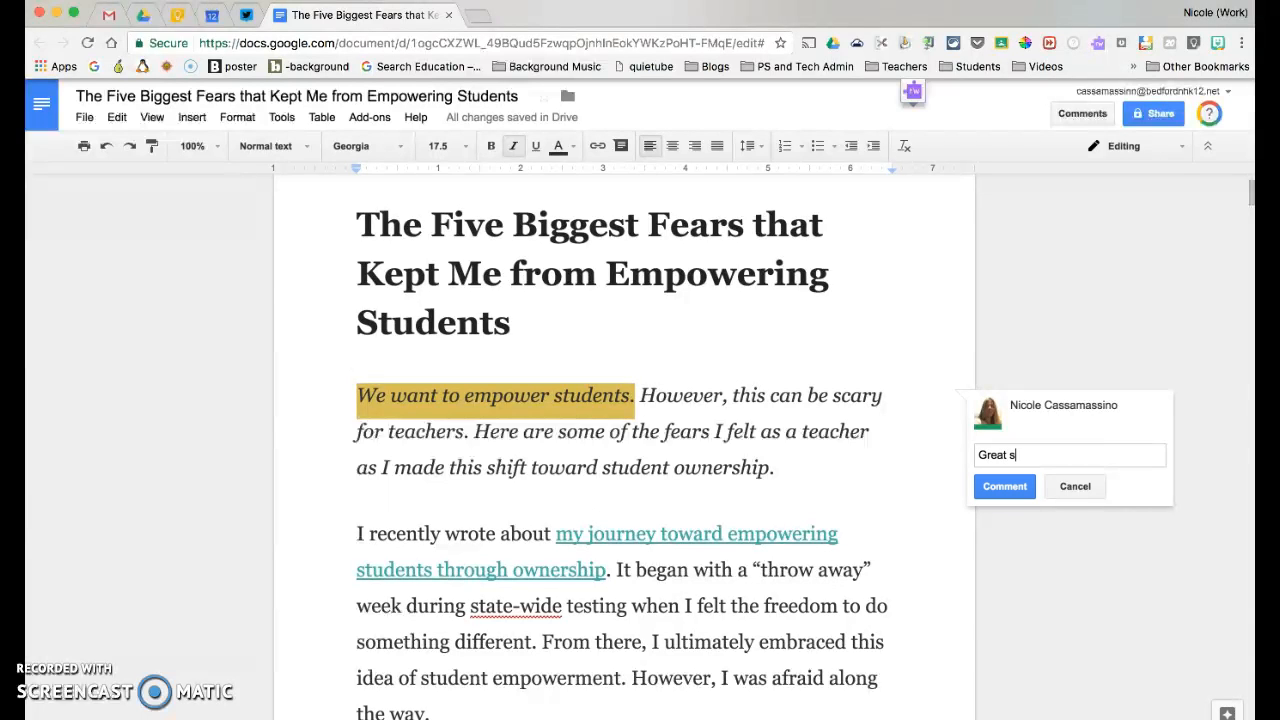
{"action": "key", "text": "BackSpace"}
{"action": "key", "text": "BackSpace"}
{"action": "key", "text": "BackSpace"}
{"action": "type", "text": "way to sat"}
{"action": "key", "text": "BackSpace"}
{"action": "key", "text": "BackSpace"}
{"action": "type", "text": "tart your article"}
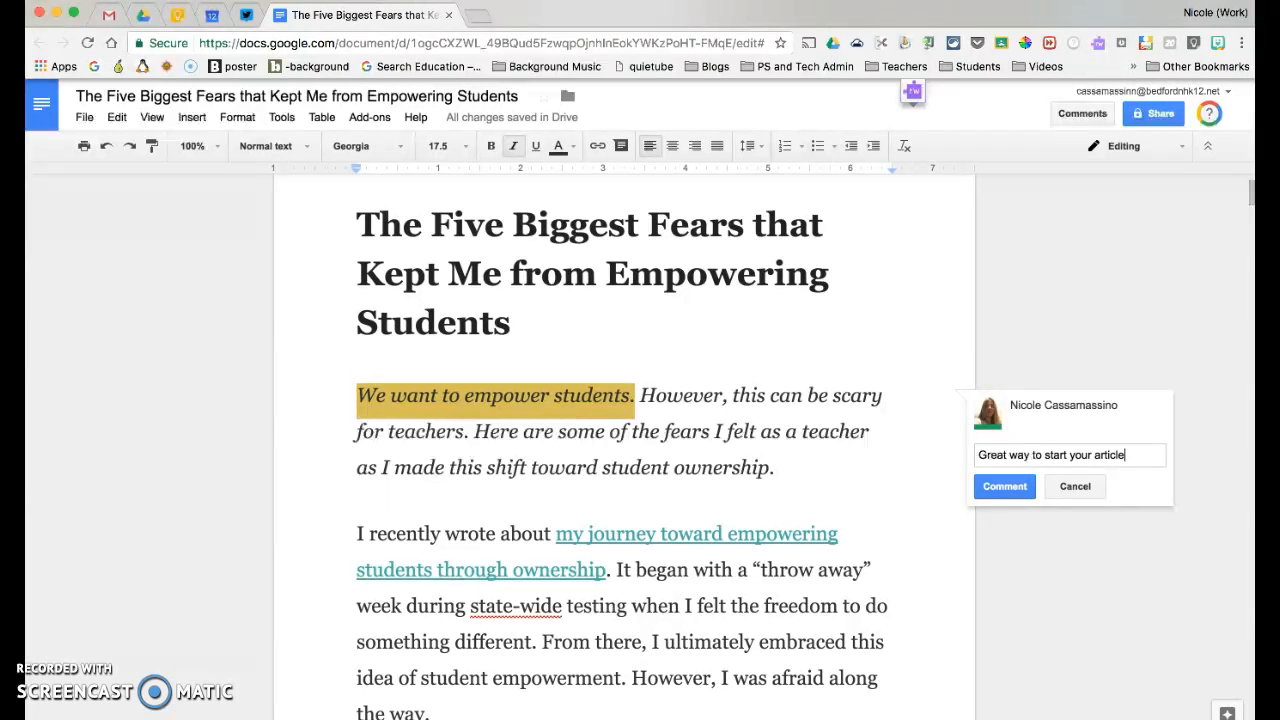
{"action": "type", "text": ". You pu"}
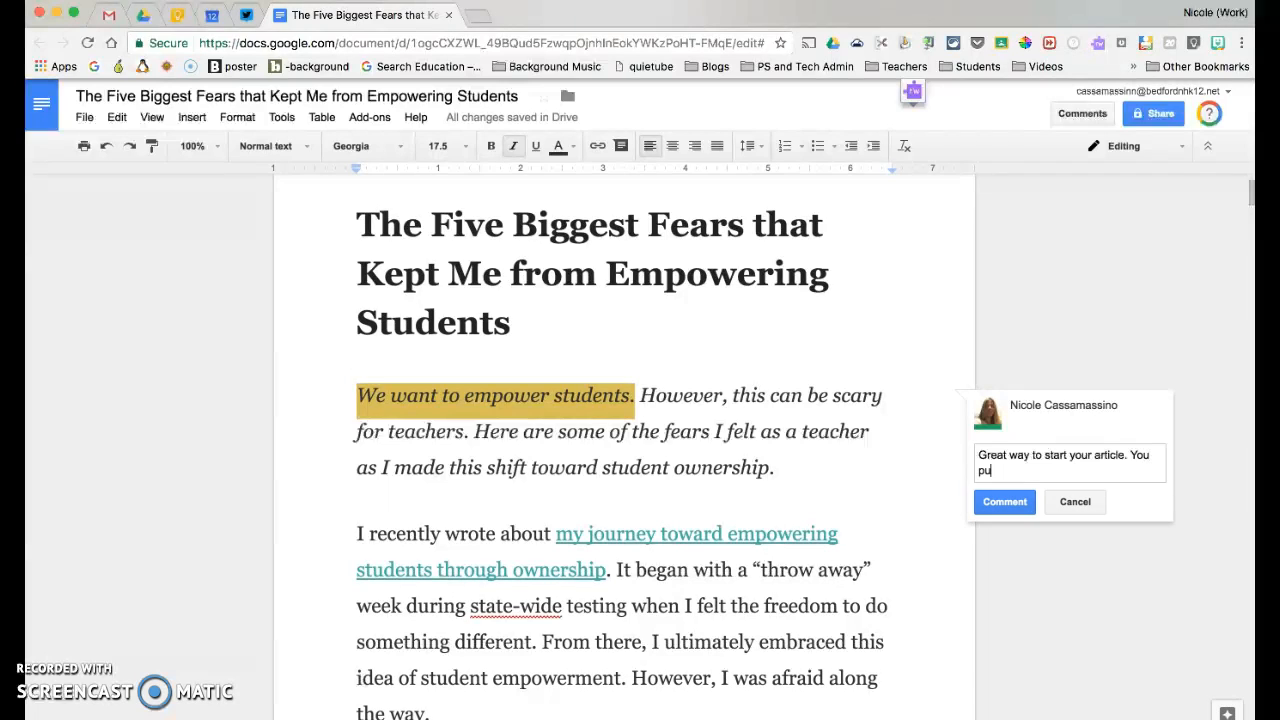
{"action": "type", "text": "lled me in right away!"}
{"action": "left_click", "coordinate": [1004, 501]}
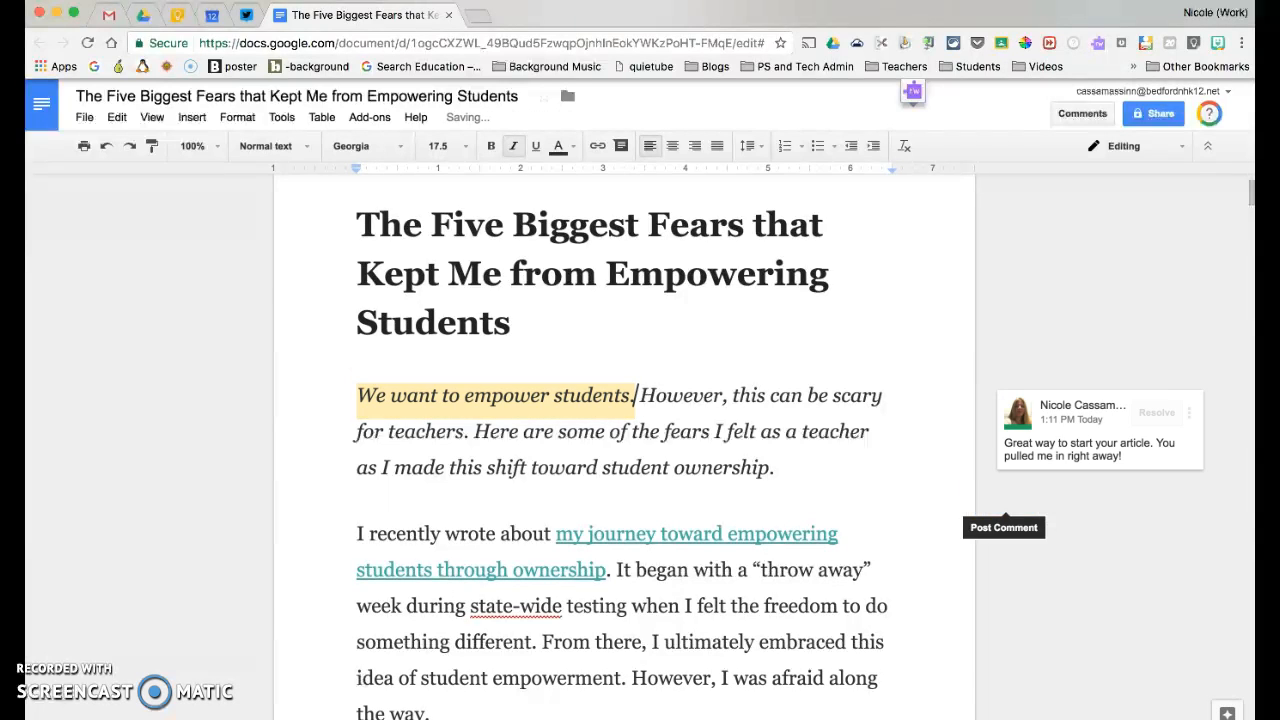
Comment on the word "terrifying" under Fear #1 with "This word doesn't really fit here, try to find a different one.".
{"action": "scroll", "coordinate": [624, 450], "scroll_direction": "down", "scroll_amount": 5}
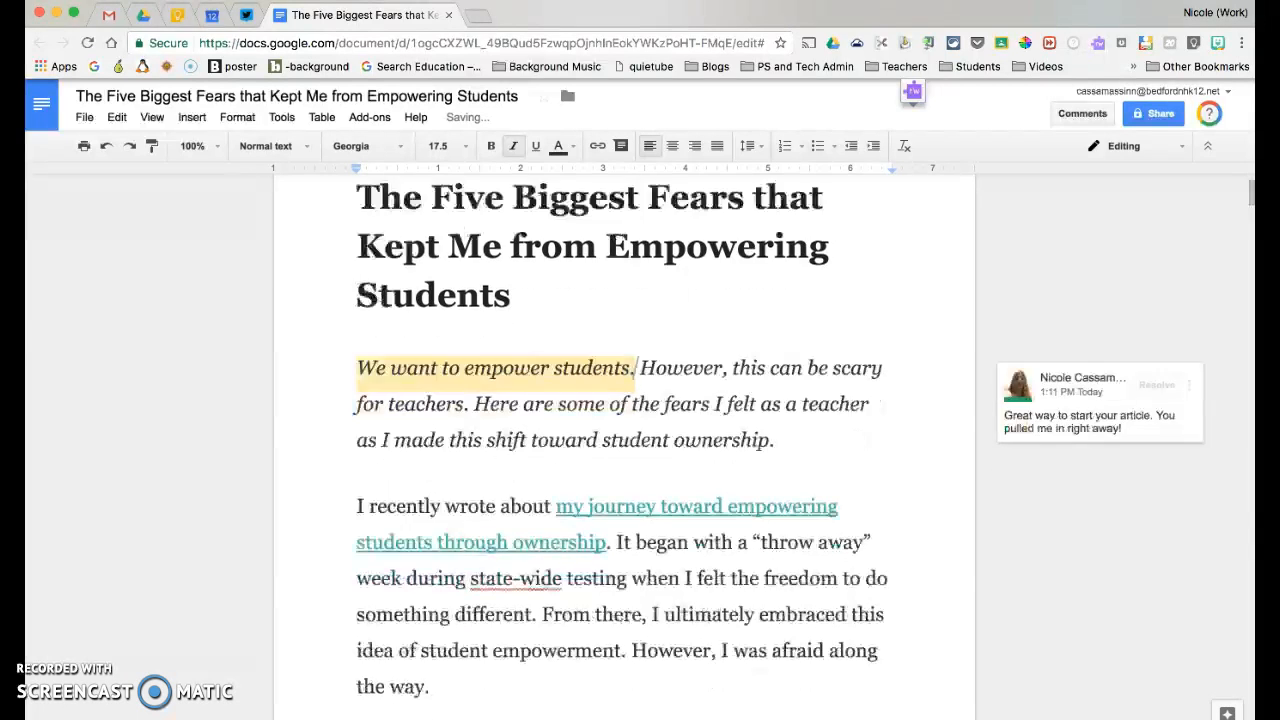
{"action": "scroll", "coordinate": [624, 450], "scroll_direction": "down", "scroll_amount": 1}
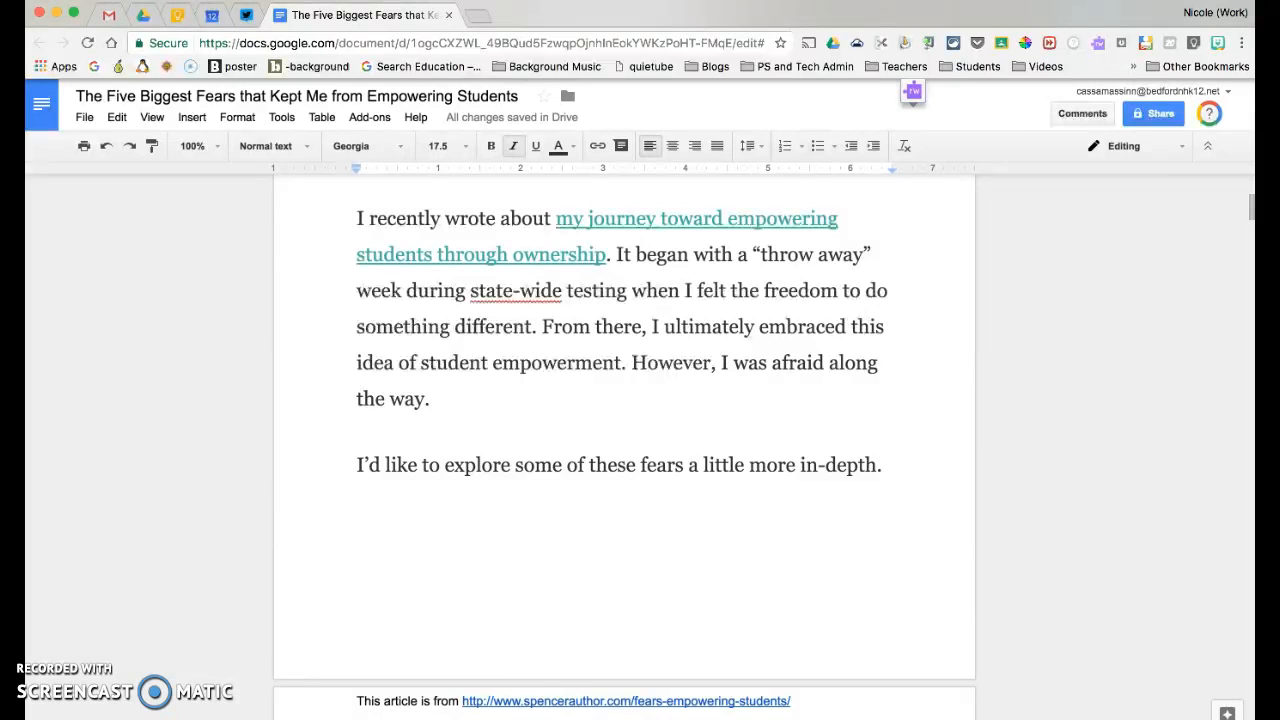
{"action": "scroll", "coordinate": [624, 450], "scroll_direction": "down", "scroll_amount": 3}
{"action": "scroll", "coordinate": [624, 450], "scroll_direction": "down", "scroll_amount": 15}
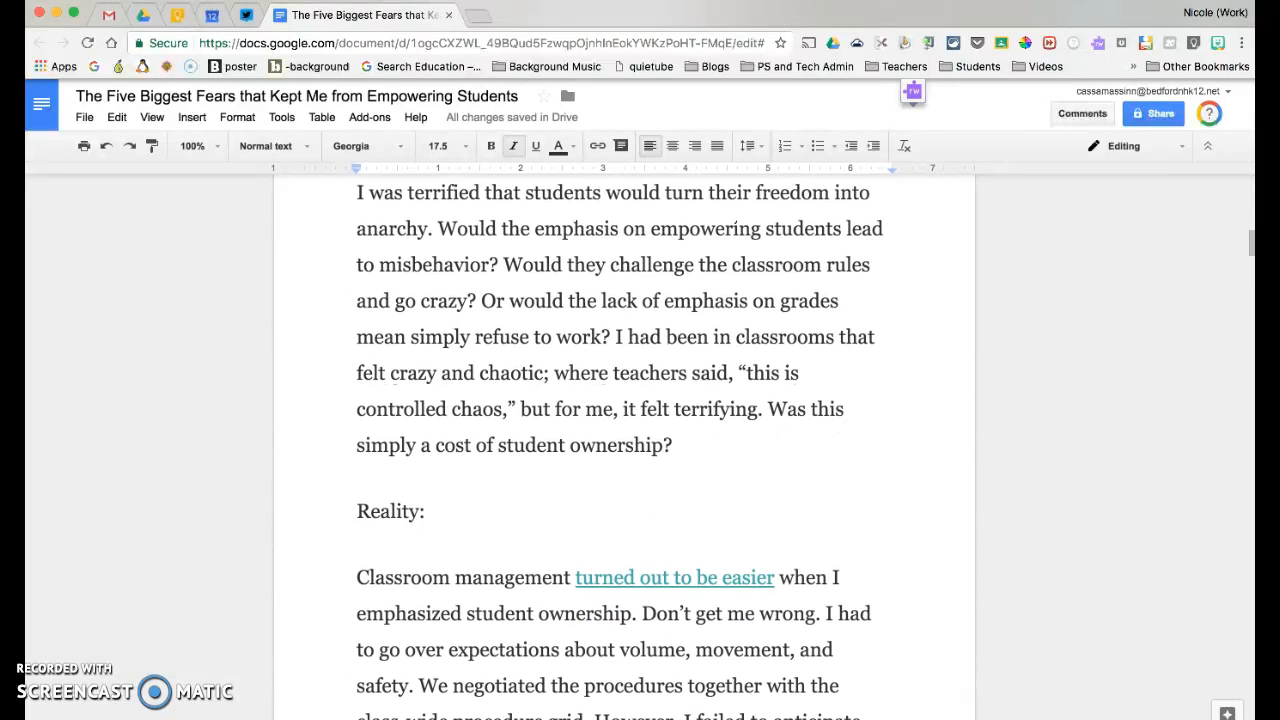
{"action": "left_click_drag", "start_coordinate": [674, 409], "coordinate": [758, 409]}
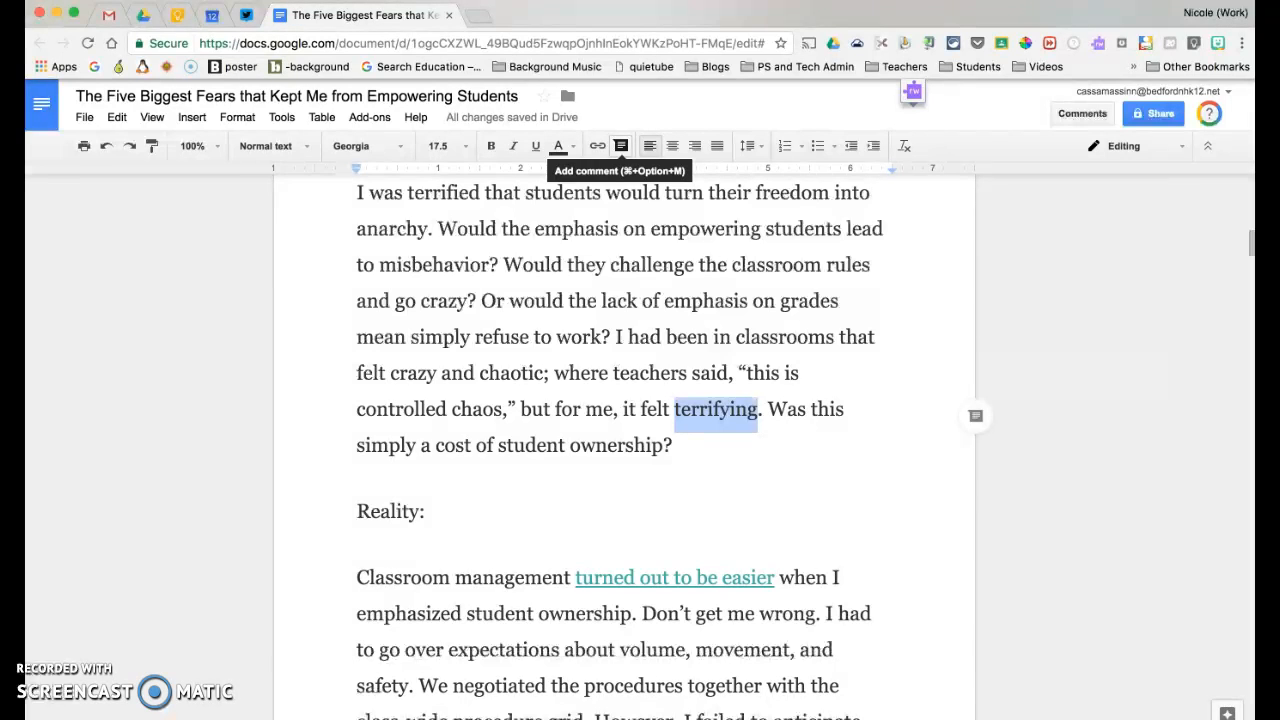
{"action": "left_click", "coordinate": [620, 146]}
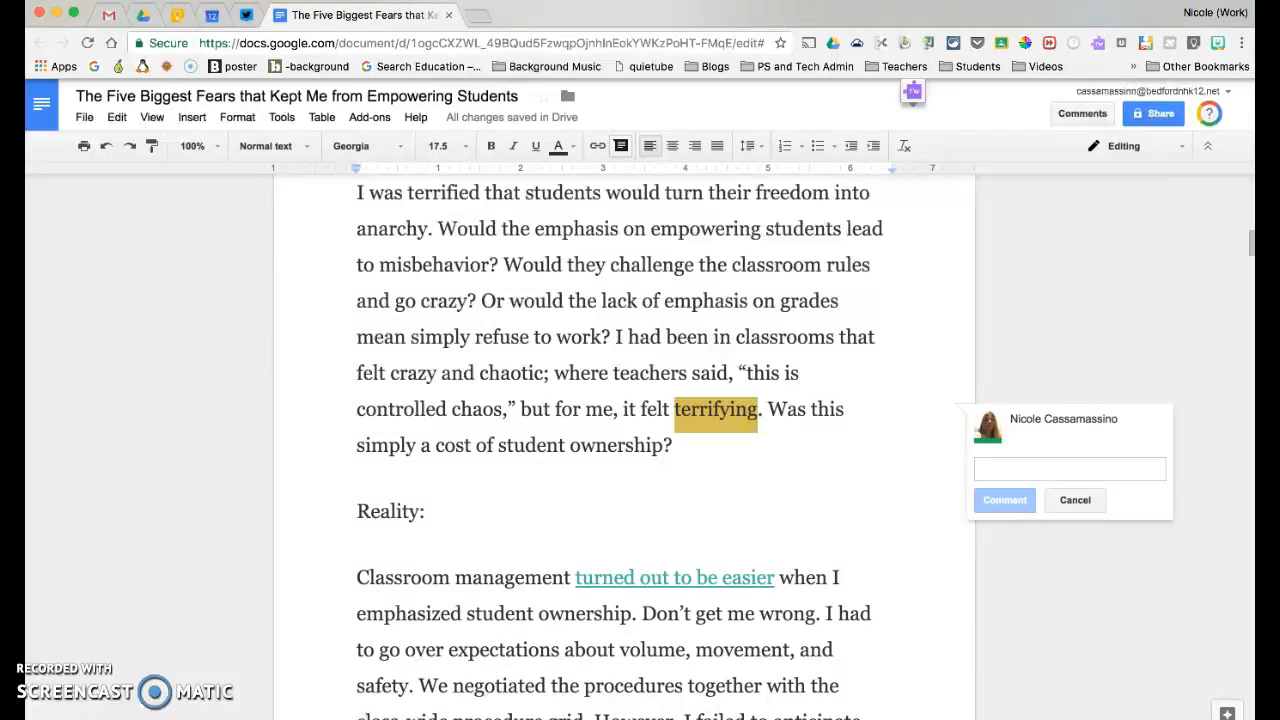
{"action": "type", "text": "This word"}
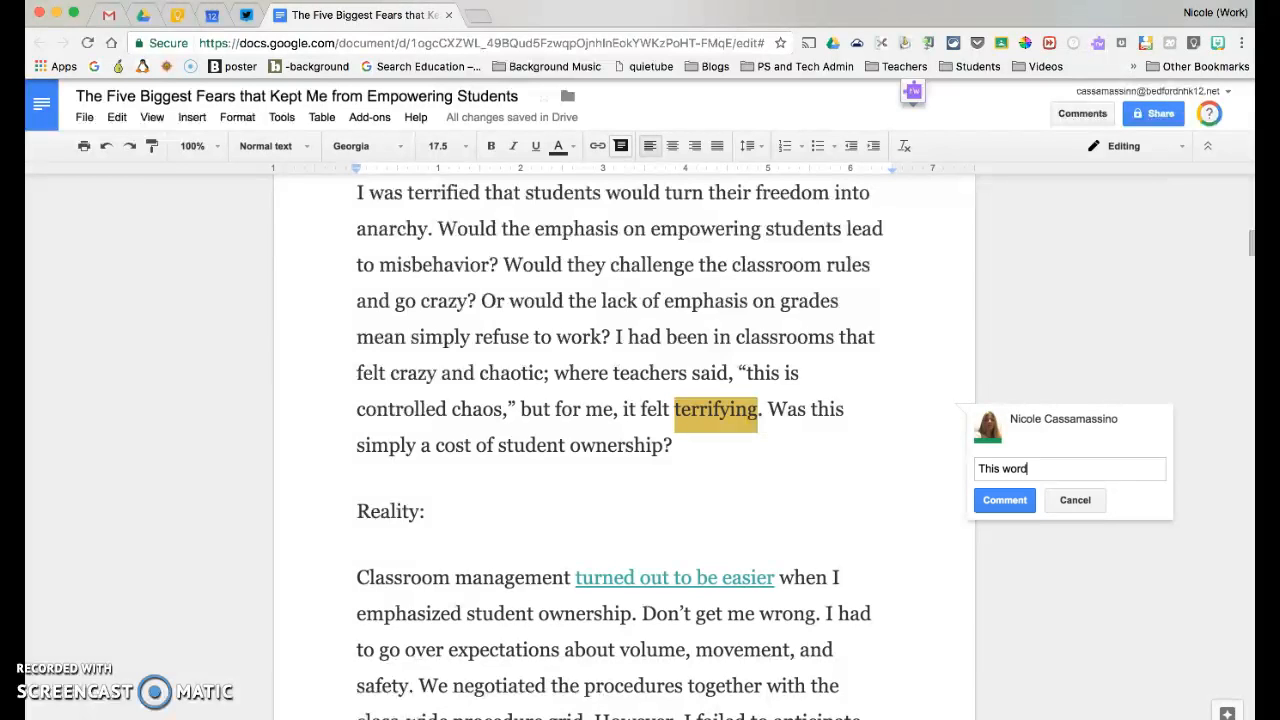
{"action": "type", "text": " doesn't really fit here, try to"}
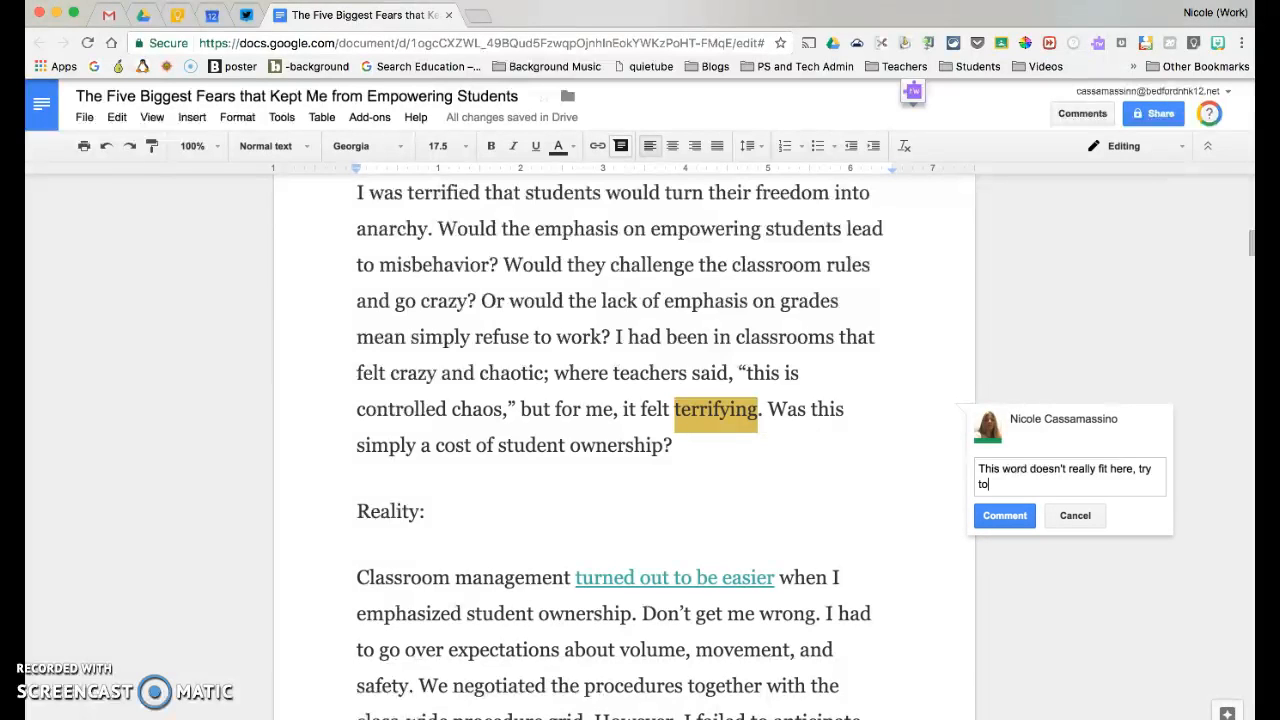
{"action": "type", "text": " find a different one."}
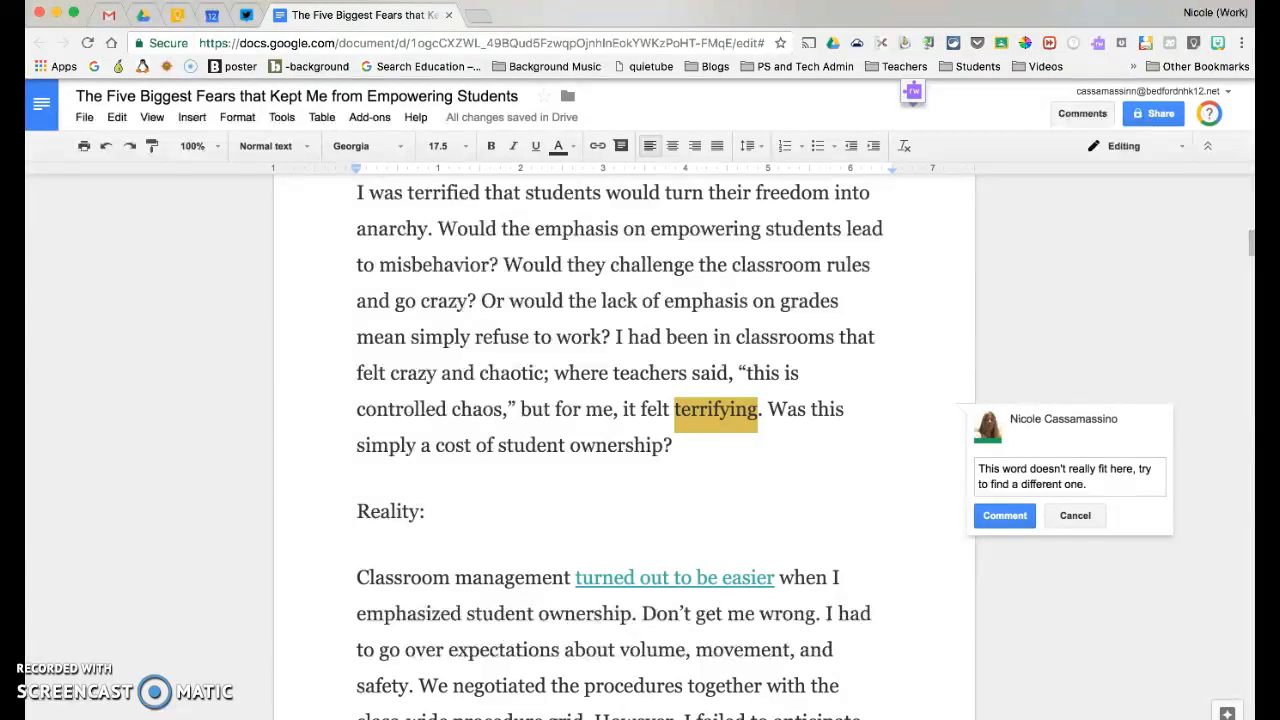
{"action": "left_click", "coordinate": [1004, 515]}
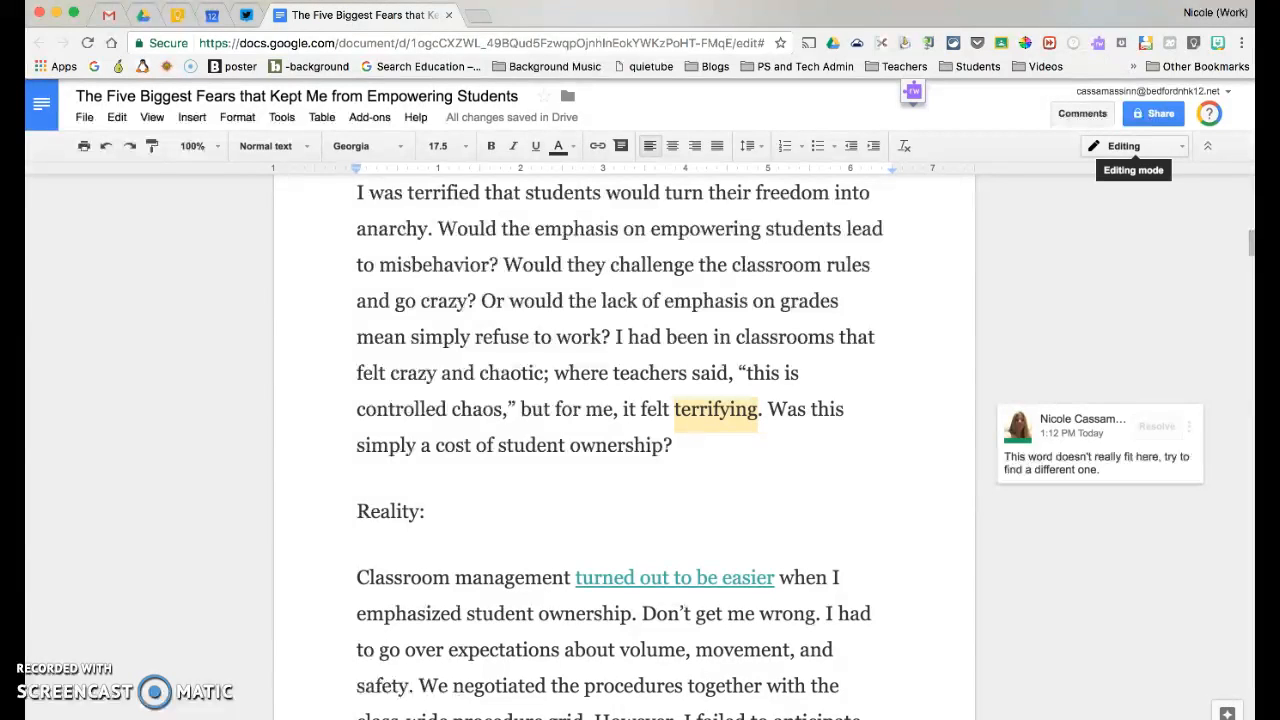
Switch the document to Suggesting mode and suggest deleting the quoted phrase "throw away" from the paragraph starting "I recently wrote about".
{"action": "left_click", "coordinate": [1124, 146]}
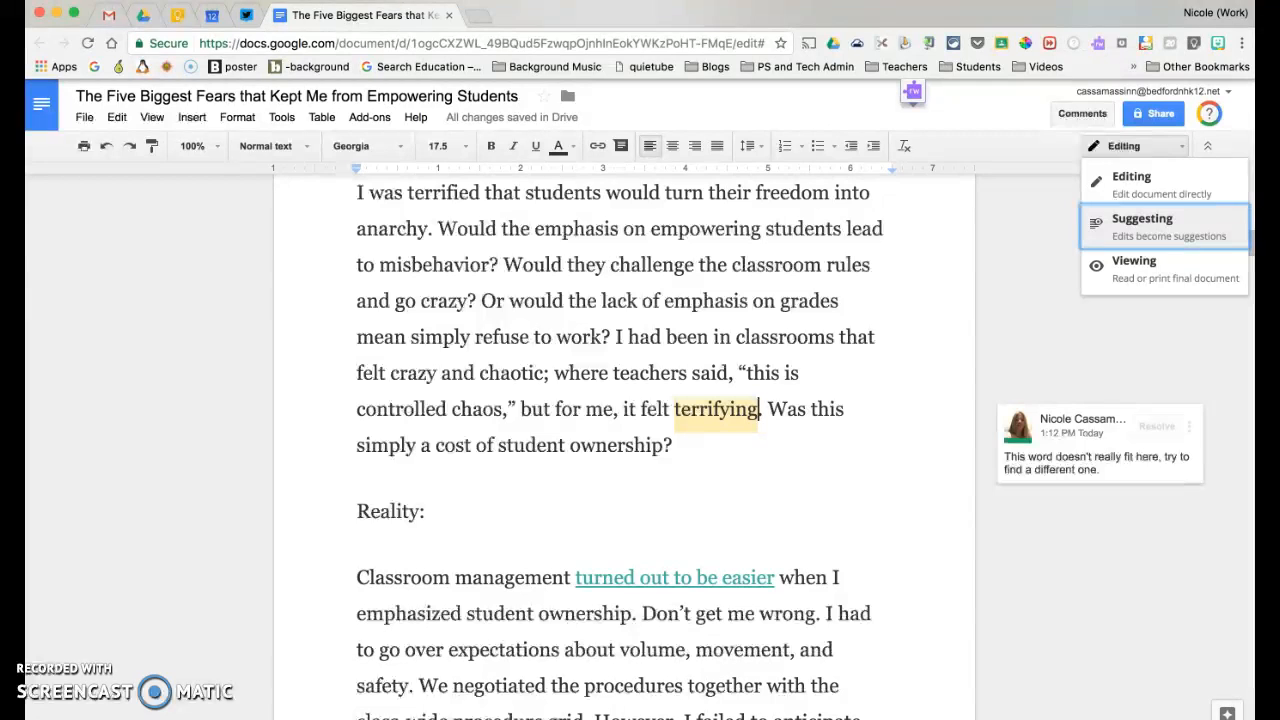
{"action": "left_click", "coordinate": [1143, 226]}
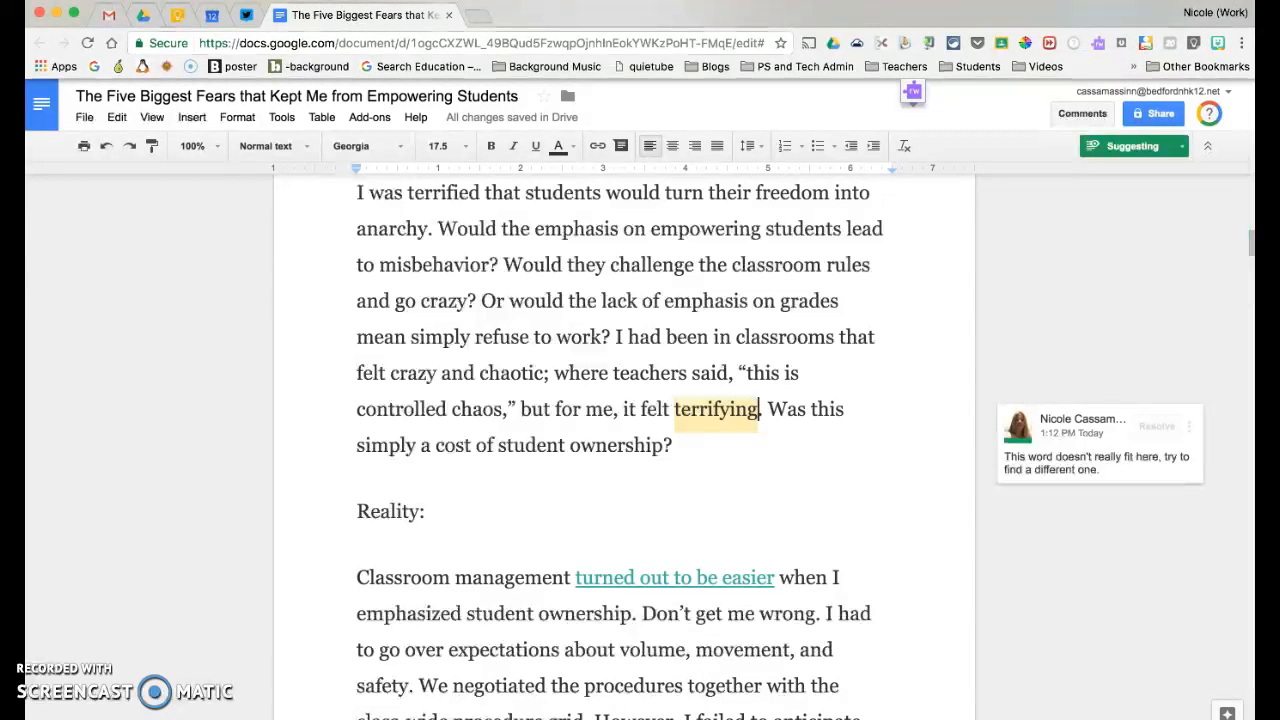
{"action": "scroll", "coordinate": [624, 445], "scroll_direction": "up", "scroll_amount": 2}
{"action": "scroll", "coordinate": [624, 445], "scroll_direction": "up", "scroll_amount": 10}
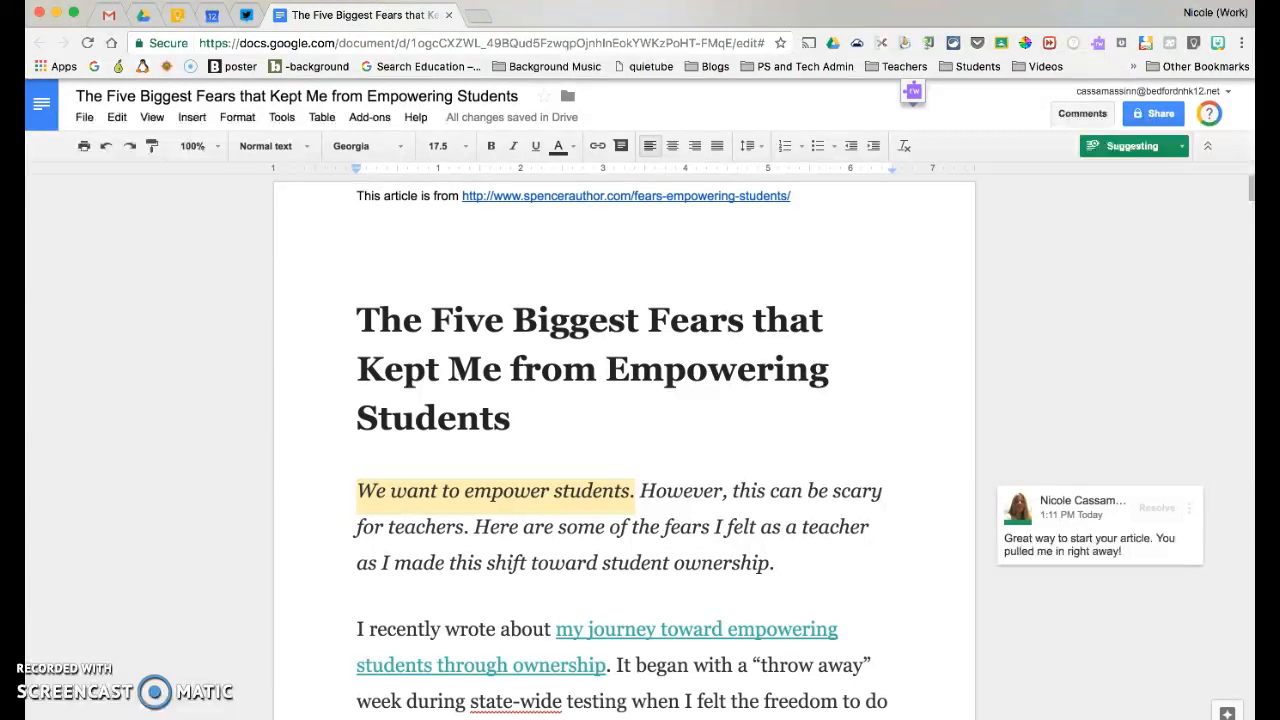
{"action": "scroll", "coordinate": [624, 445], "scroll_direction": "down", "scroll_amount": 4}
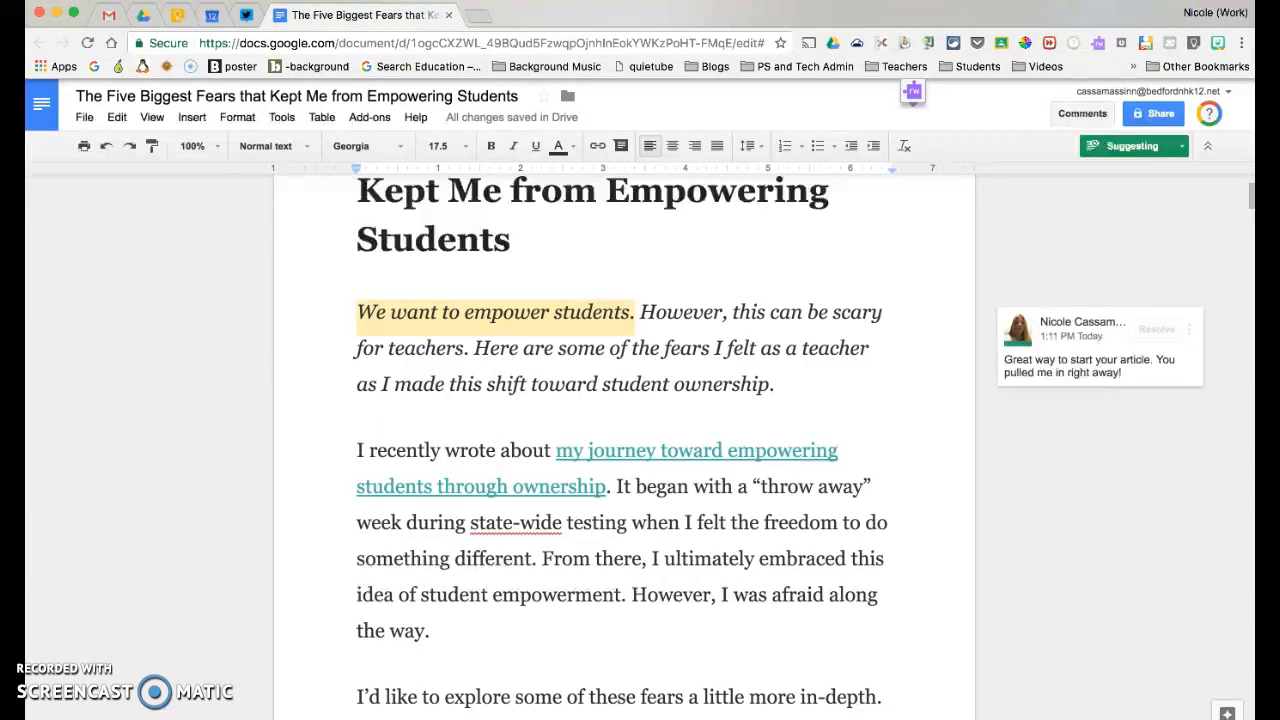
{"action": "scroll", "coordinate": [624, 445], "scroll_direction": "down", "scroll_amount": 3}
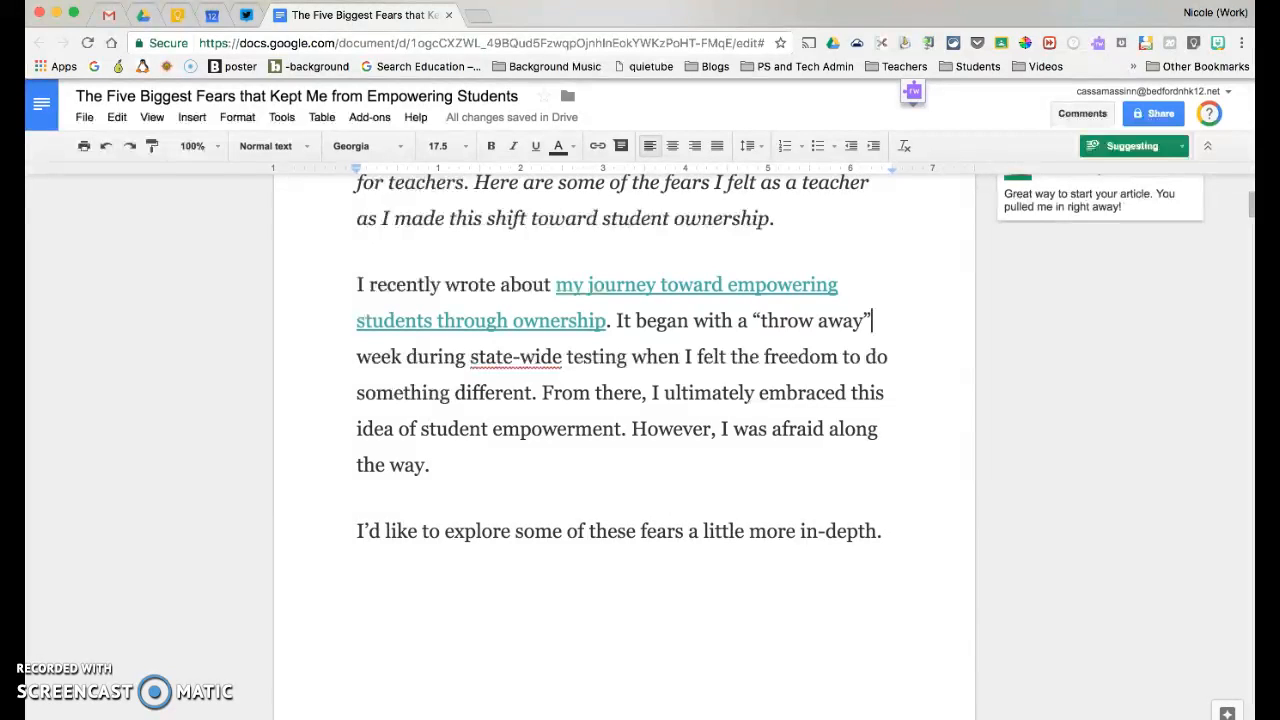
{"action": "key", "text": "BackSpace"}
{"action": "key", "text": "BackSpace"}
{"action": "key", "text": "BackSpace"}
{"action": "key", "text": "BackSpace"}
{"action": "key", "text": "BackSpace"}
{"action": "key", "text": "BackSpace"}
{"action": "key", "text": "BackSpace"}
{"action": "key", "text": "BackSpace"}
{"action": "key", "text": "BackSpace"}
{"action": "key", "text": "BackSpace"}
{"action": "key", "text": "BackSpace"}
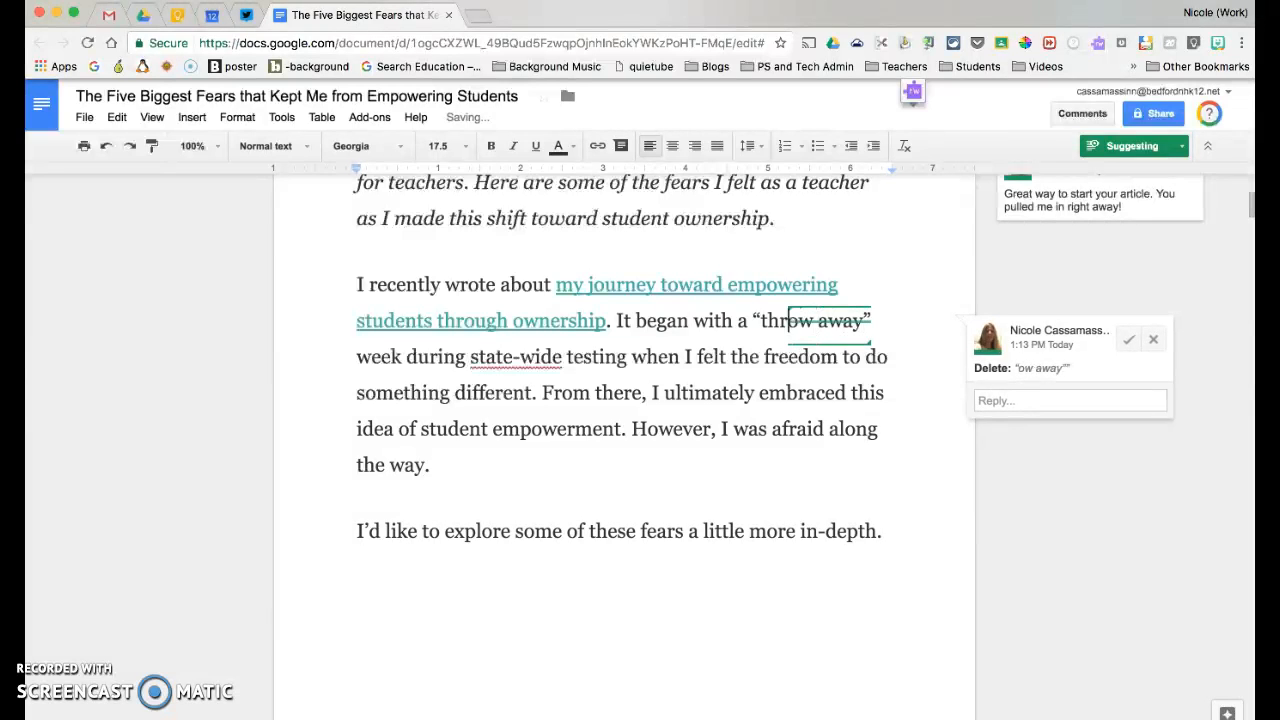
{"action": "key", "text": "BackSpace"}
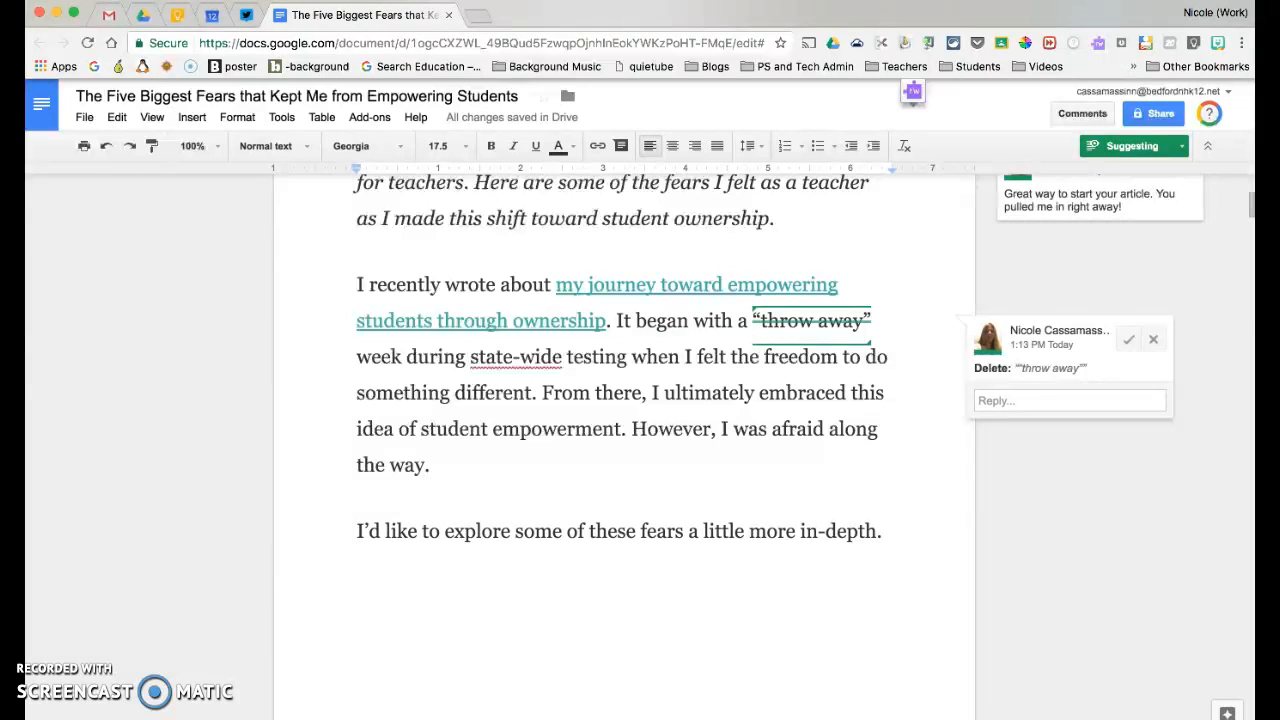
Suggest adding "waste of a" before "week during state-wide testing".
{"action": "left_click", "coordinate": [877, 321]}
{"action": "type", "text": "waste of a wee"}
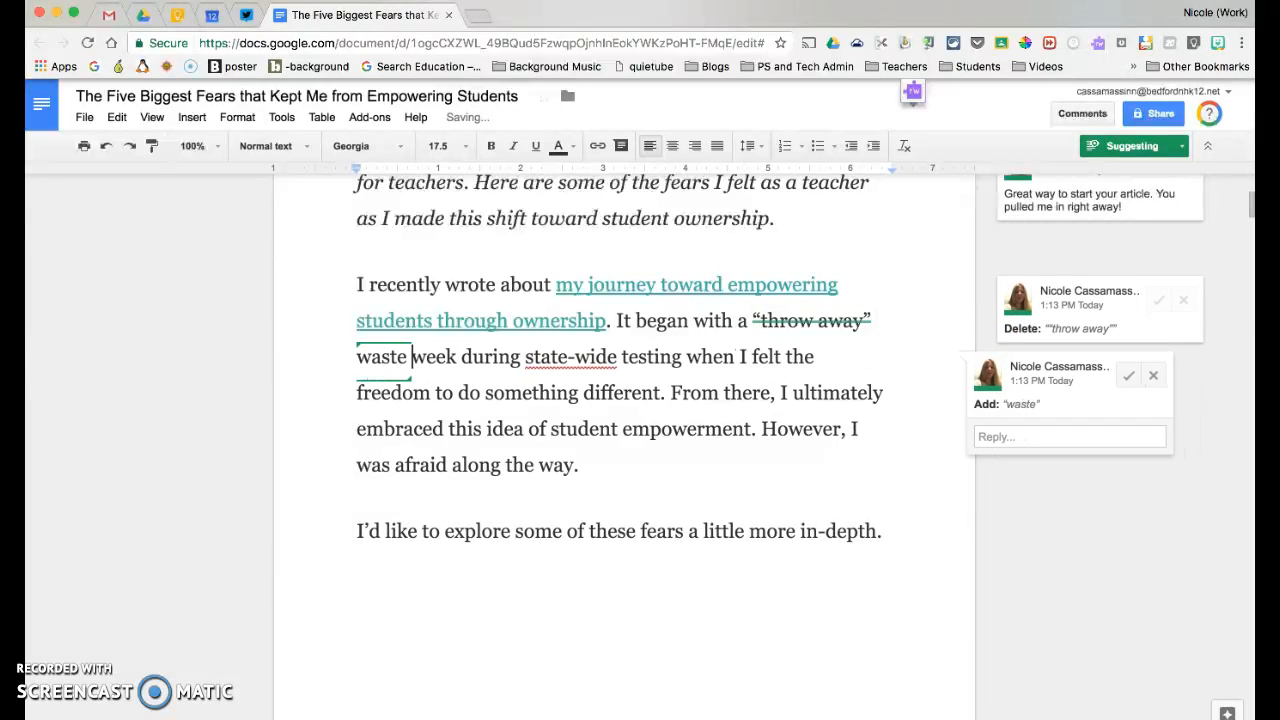
{"action": "key", "text": "BackSpace"}
{"action": "key", "text": "BackSpace"}
{"action": "key", "text": "BackSpace"}
{"action": "key", "text": "BackSpace"}
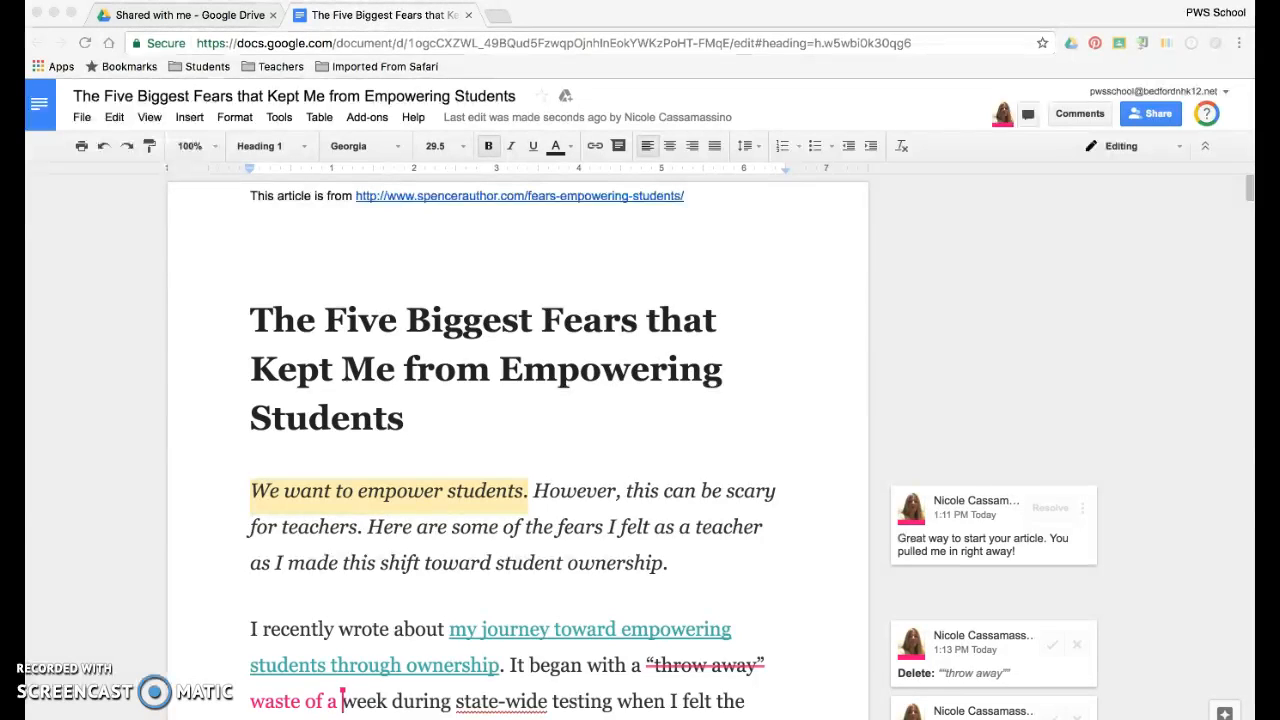
Reply "Thank you!" to the comment on "We want to empower students." and resolve the comment.
{"action": "scroll", "coordinate": [518, 446], "scroll_direction": "down", "scroll_amount": 1}
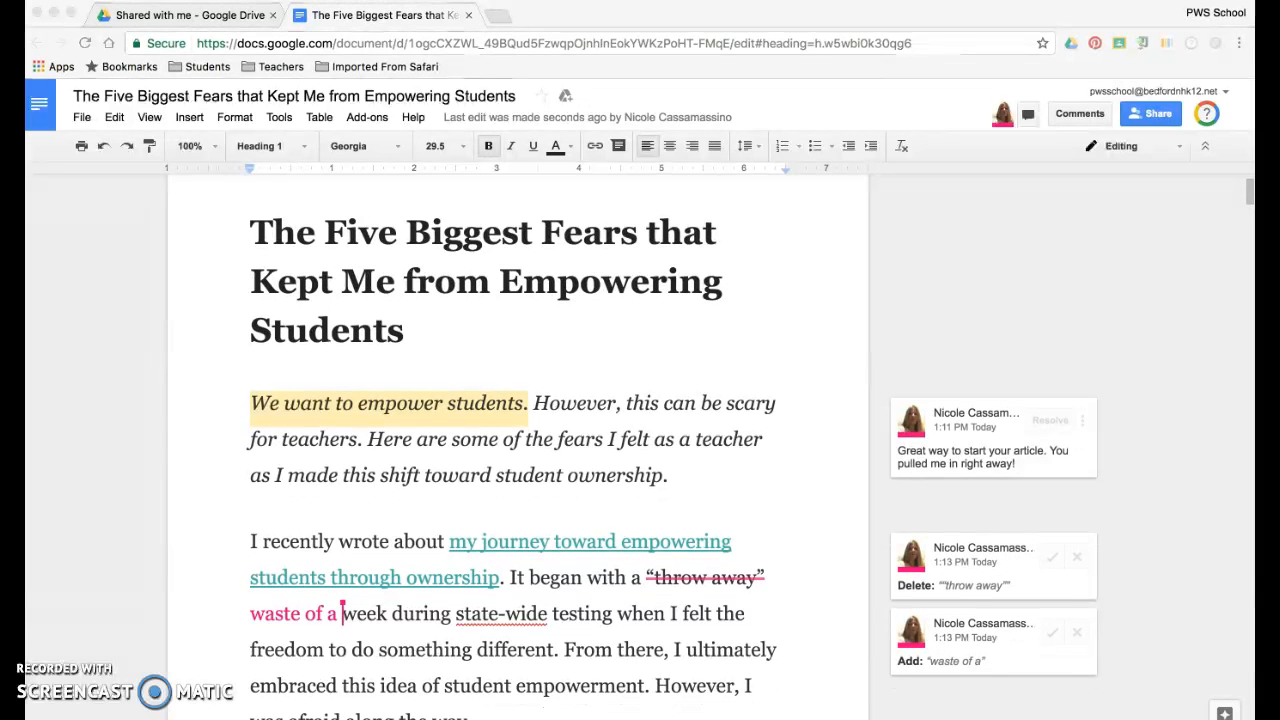
{"action": "scroll", "coordinate": [518, 446], "scroll_direction": "down", "scroll_amount": 1}
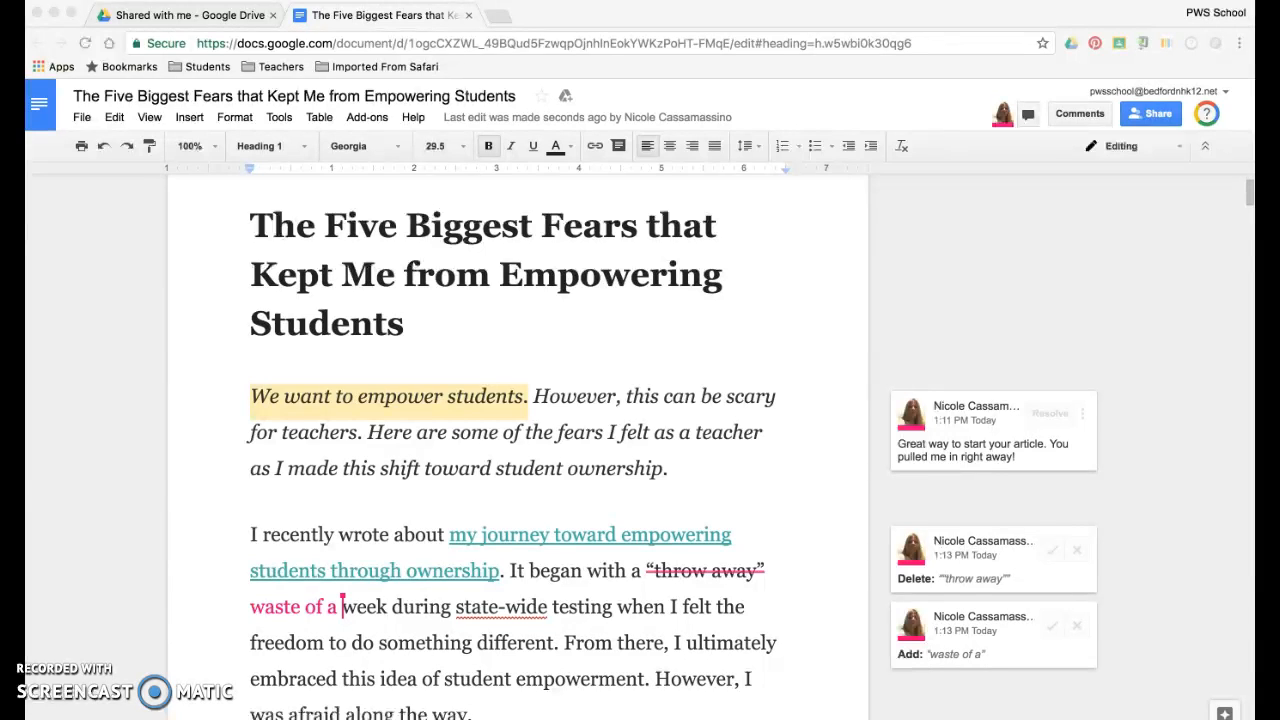
{"action": "left_click", "coordinate": [341, 396]}
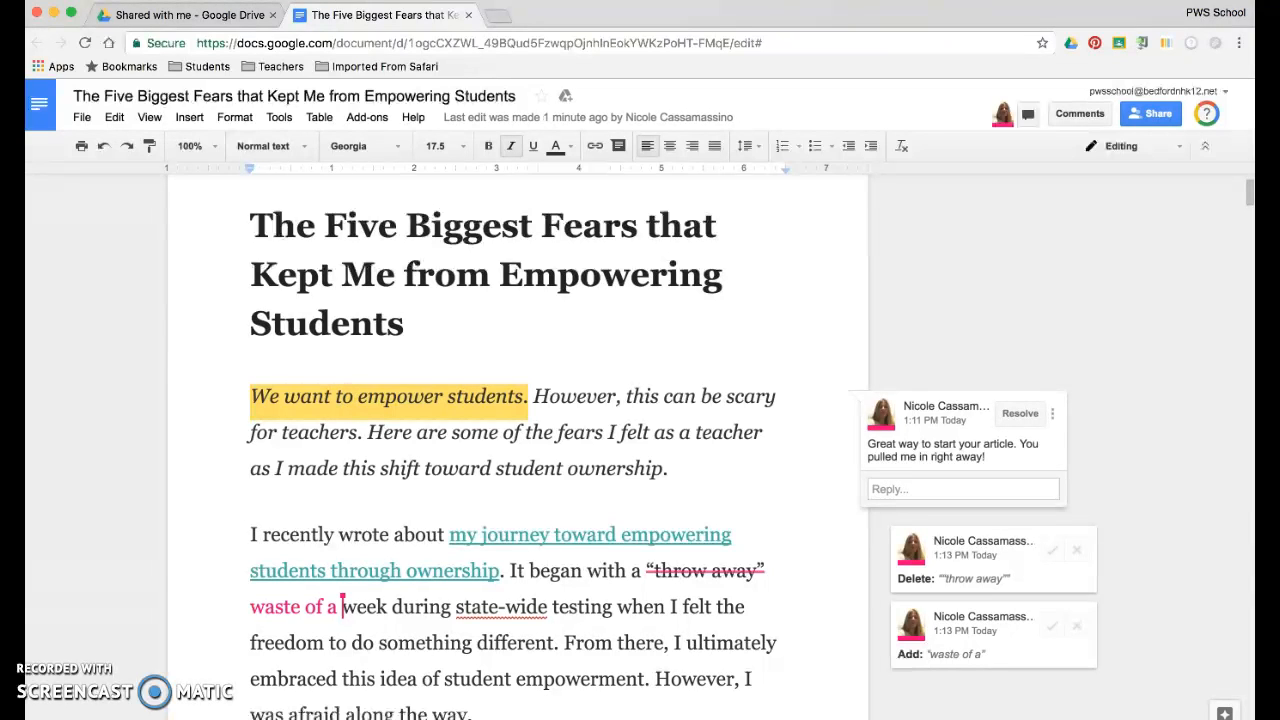
{"action": "left_click", "coordinate": [962, 489]}
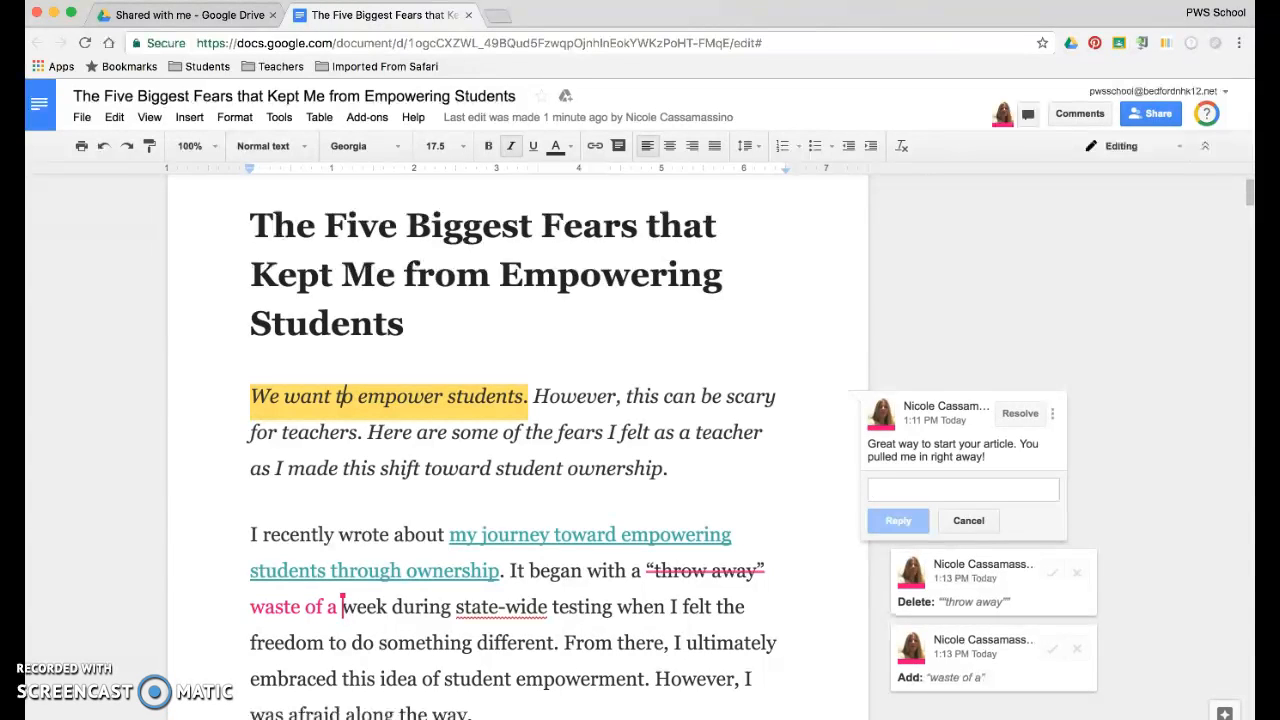
{"action": "type", "text": "Thank you!"}
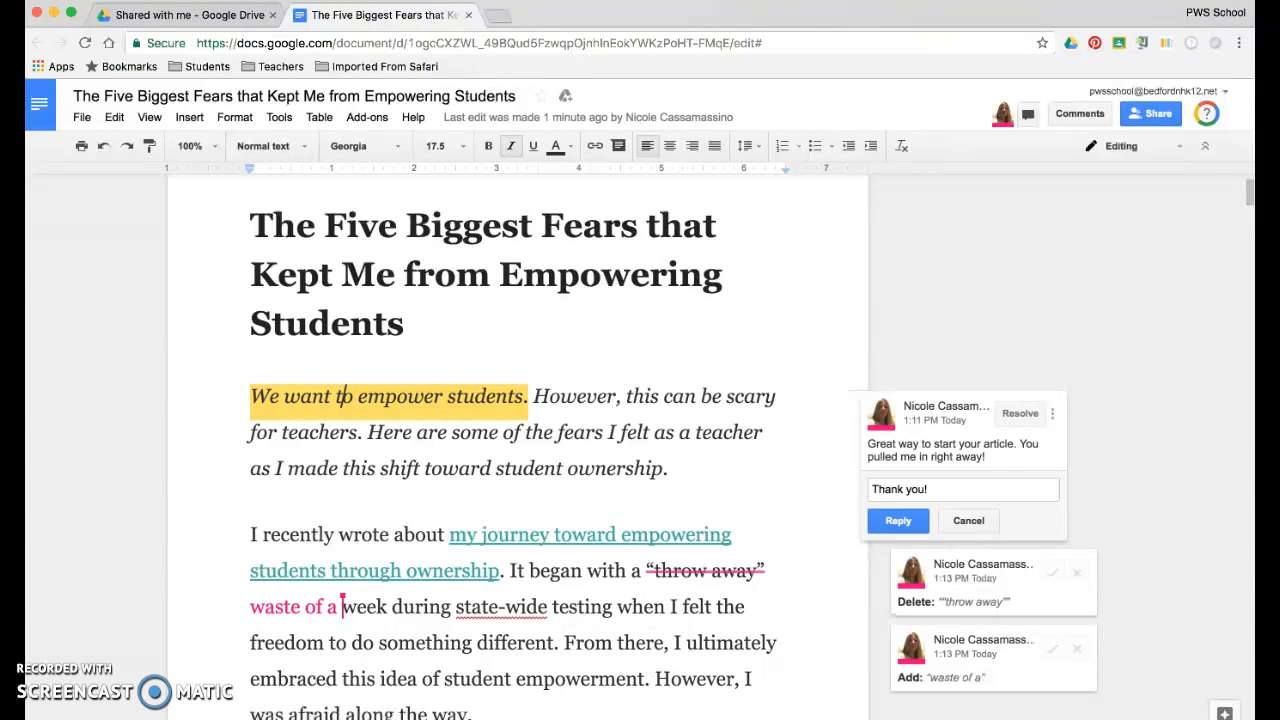
{"action": "left_click", "coordinate": [898, 520]}
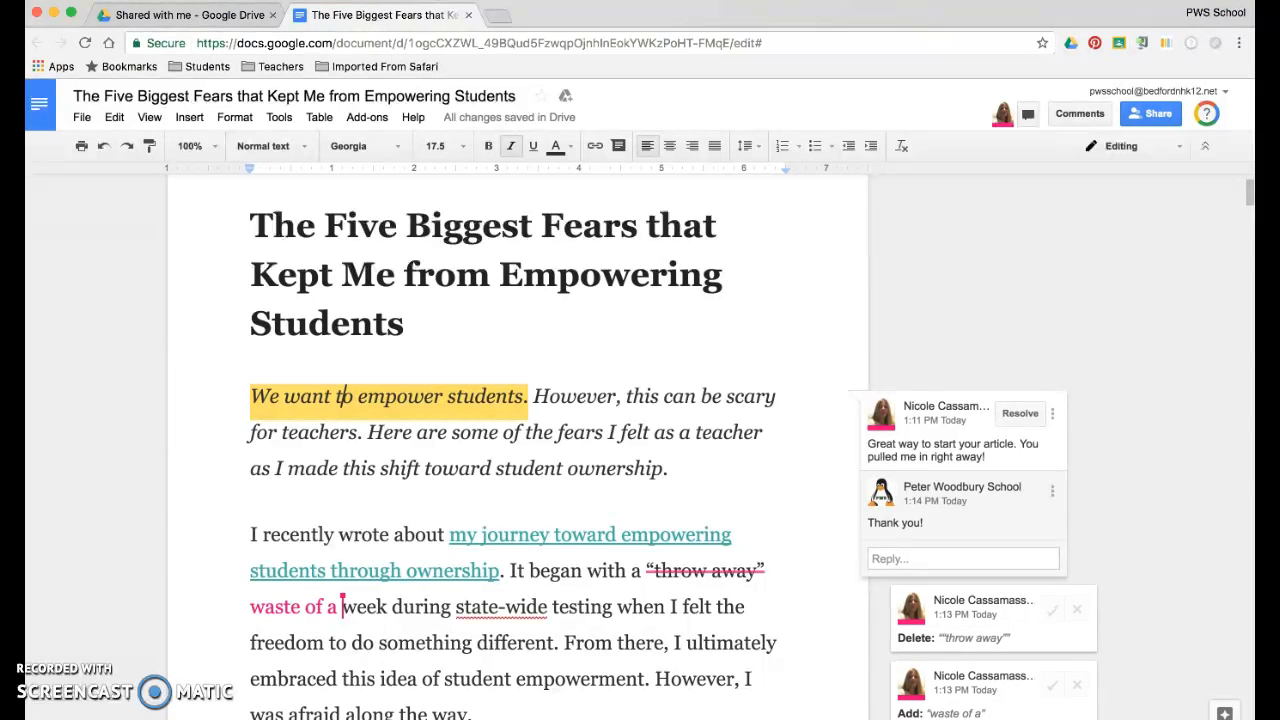
{"action": "left_click", "coordinate": [1020, 413]}
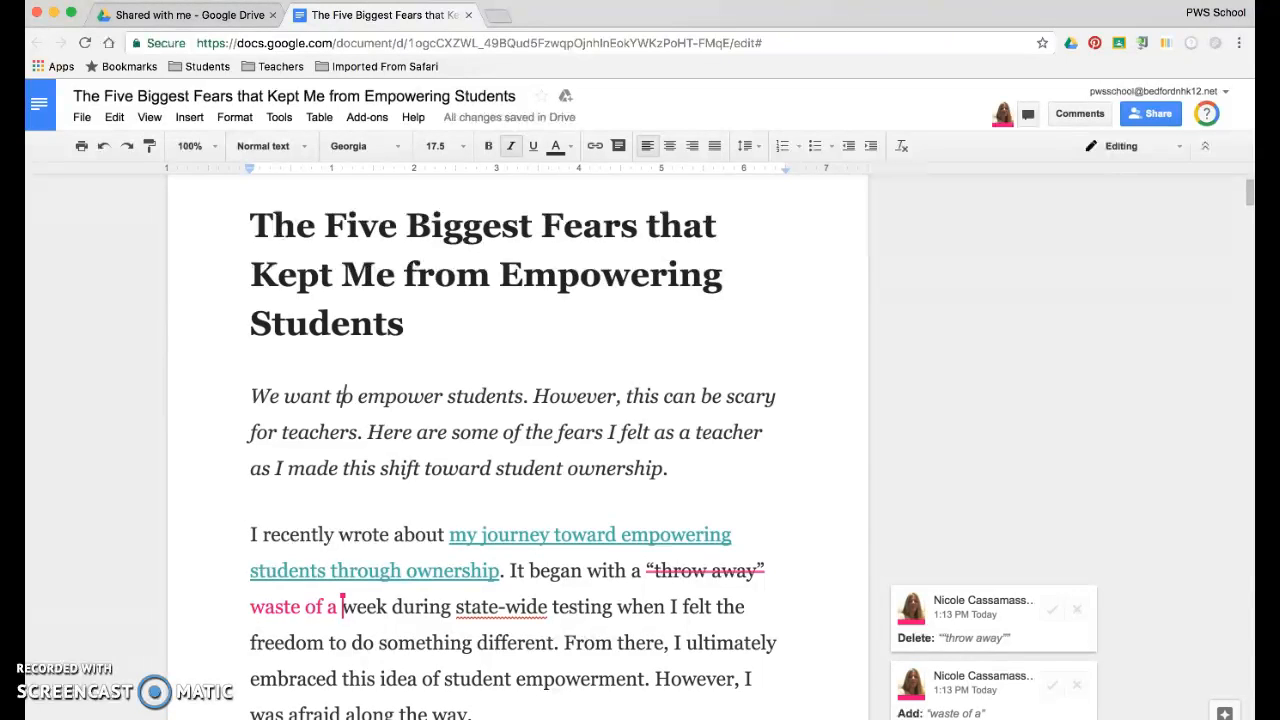
Review the document's comment history, including the resolved comment and the suggested edits, and close it again.
{"action": "left_click", "coordinate": [1080, 114]}
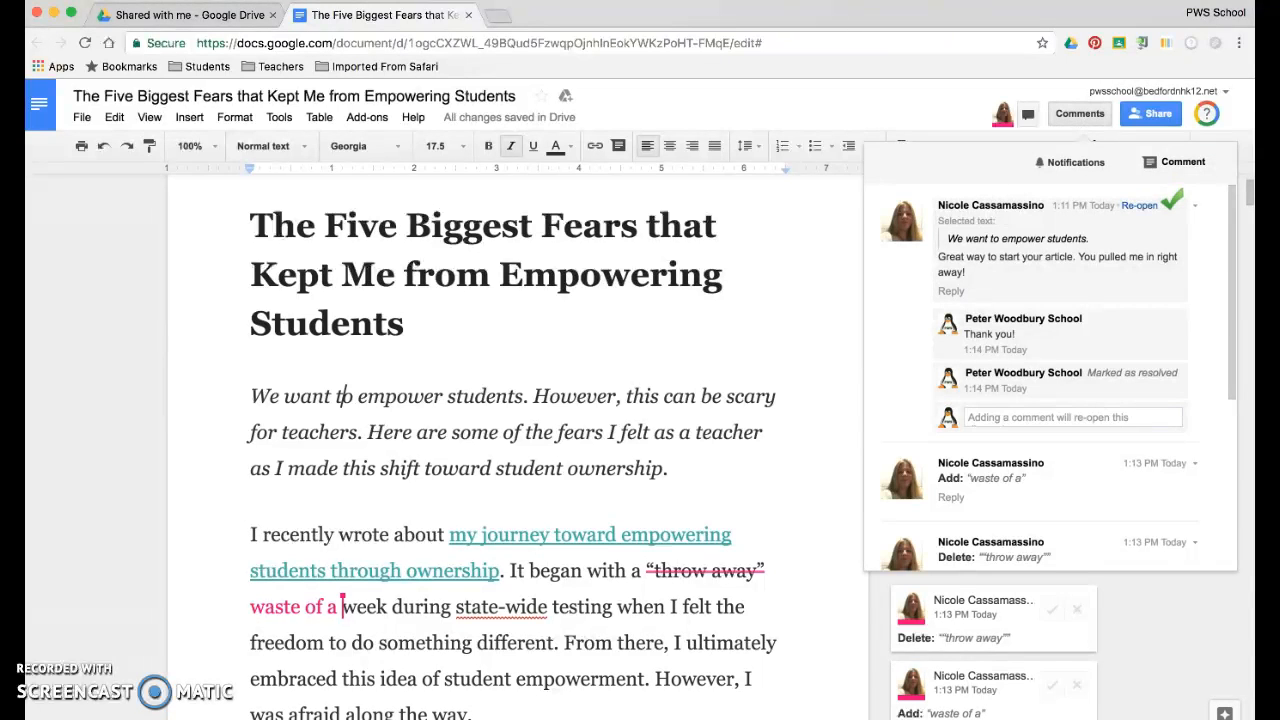
{"action": "scroll", "coordinate": [1058, 376], "scroll_direction": "down", "scroll_amount": 6}
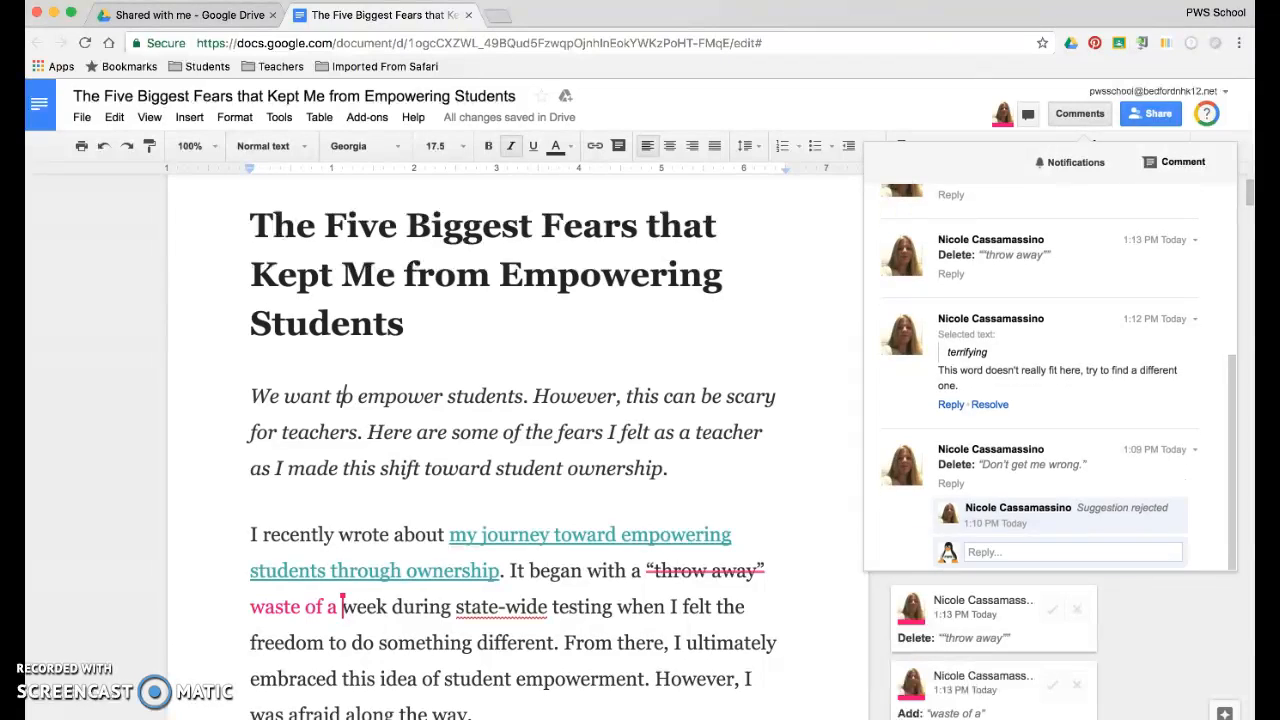
{"action": "scroll", "coordinate": [1058, 376], "scroll_direction": "up", "scroll_amount": 6}
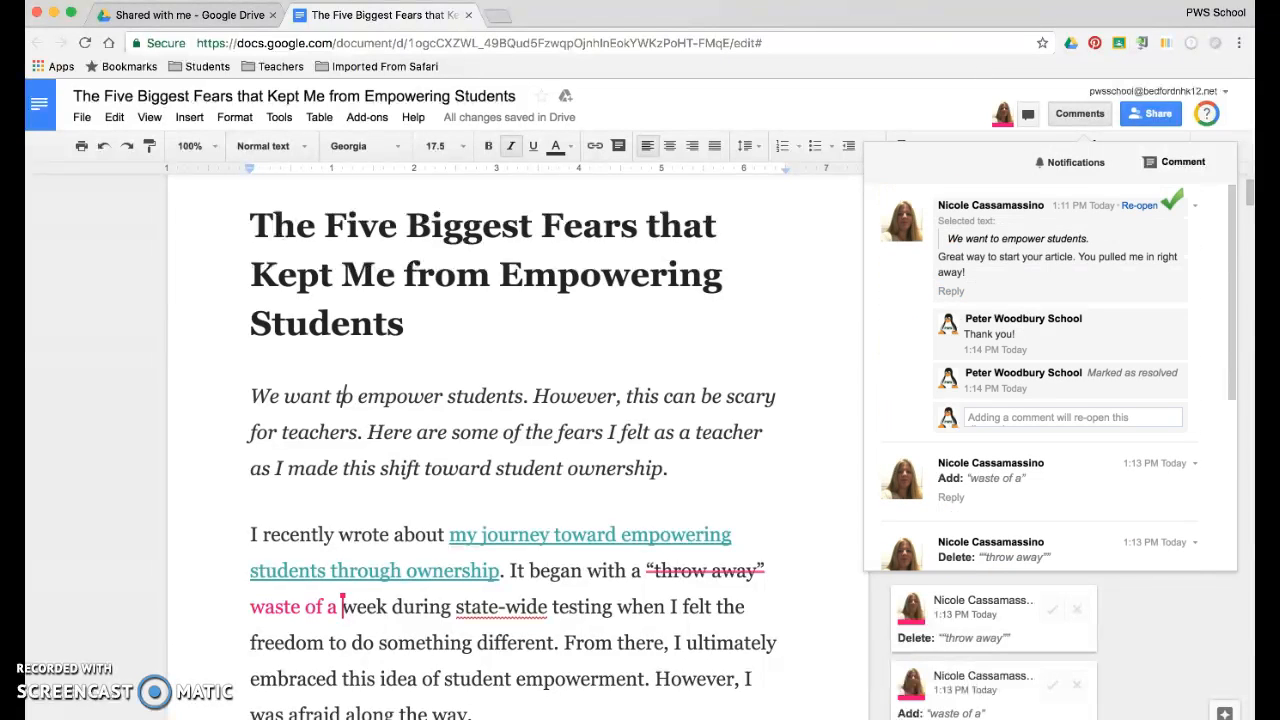
{"action": "left_click", "coordinate": [1080, 114]}
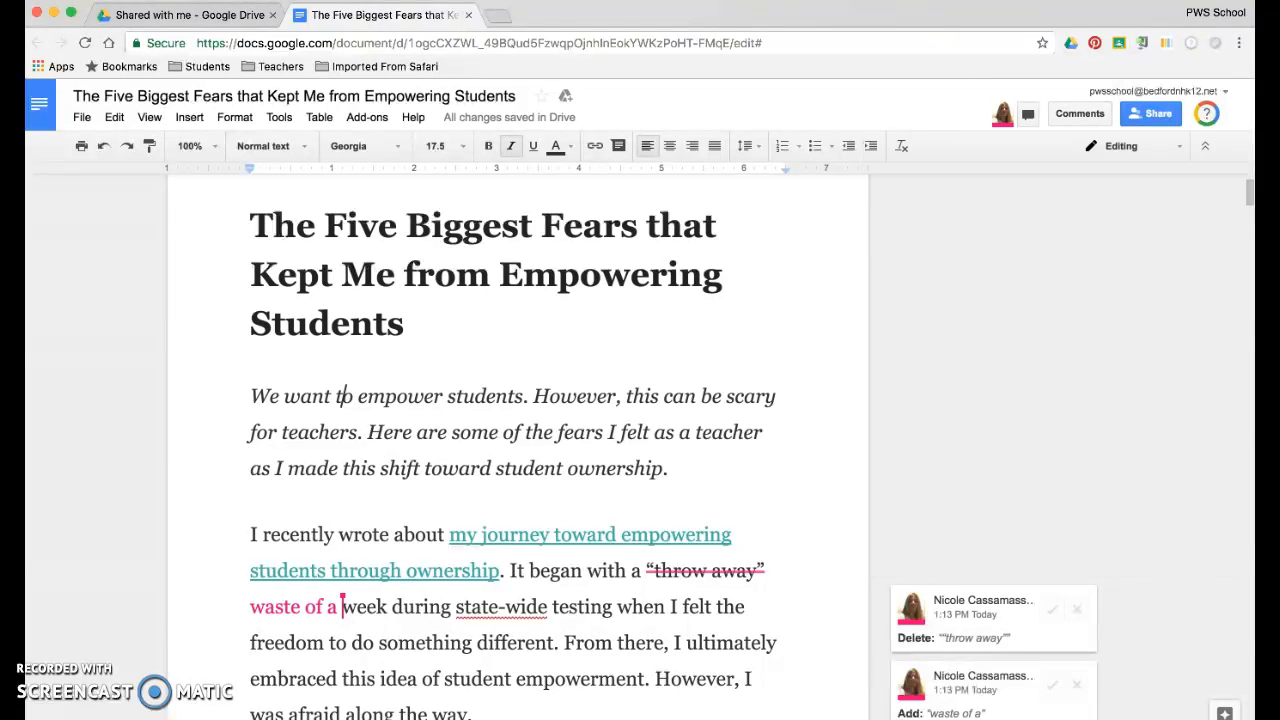
Replace the commented word "terrifying" under Fear #1 with "scary".
{"action": "scroll", "coordinate": [338, 396], "scroll_direction": "down", "scroll_amount": 8}
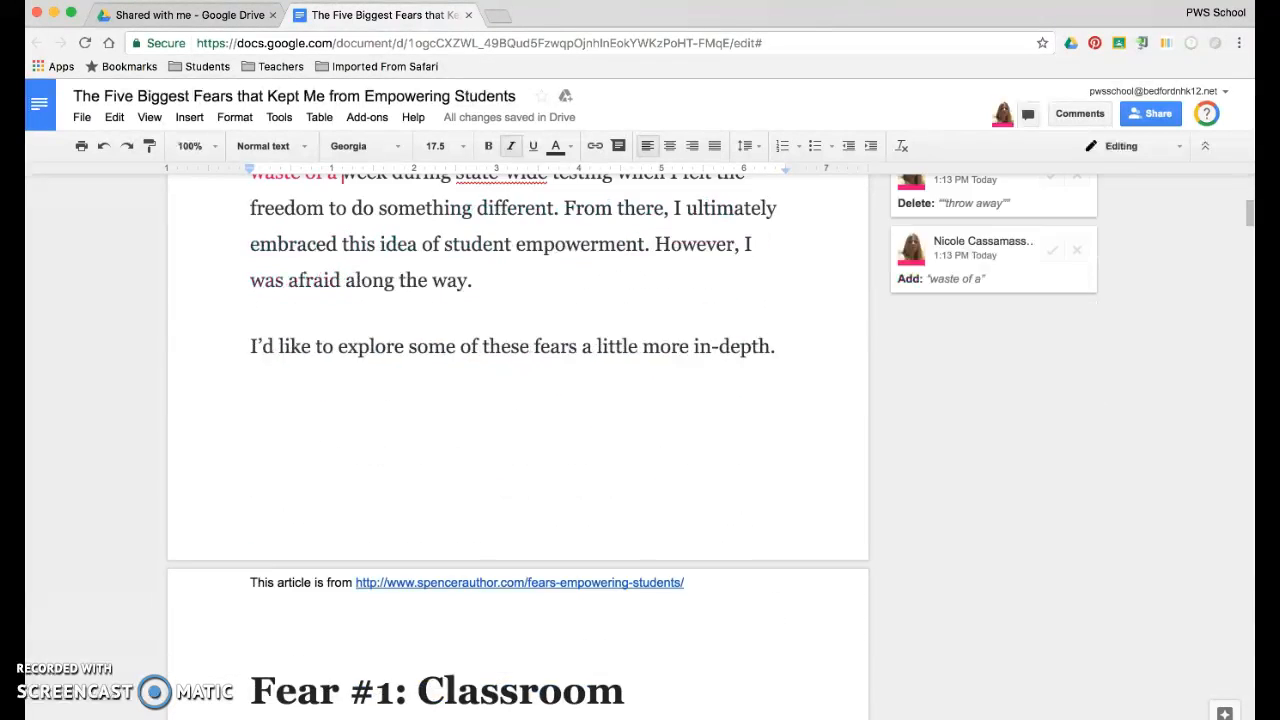
{"action": "scroll", "coordinate": [517, 447], "scroll_direction": "down", "scroll_amount": 10}
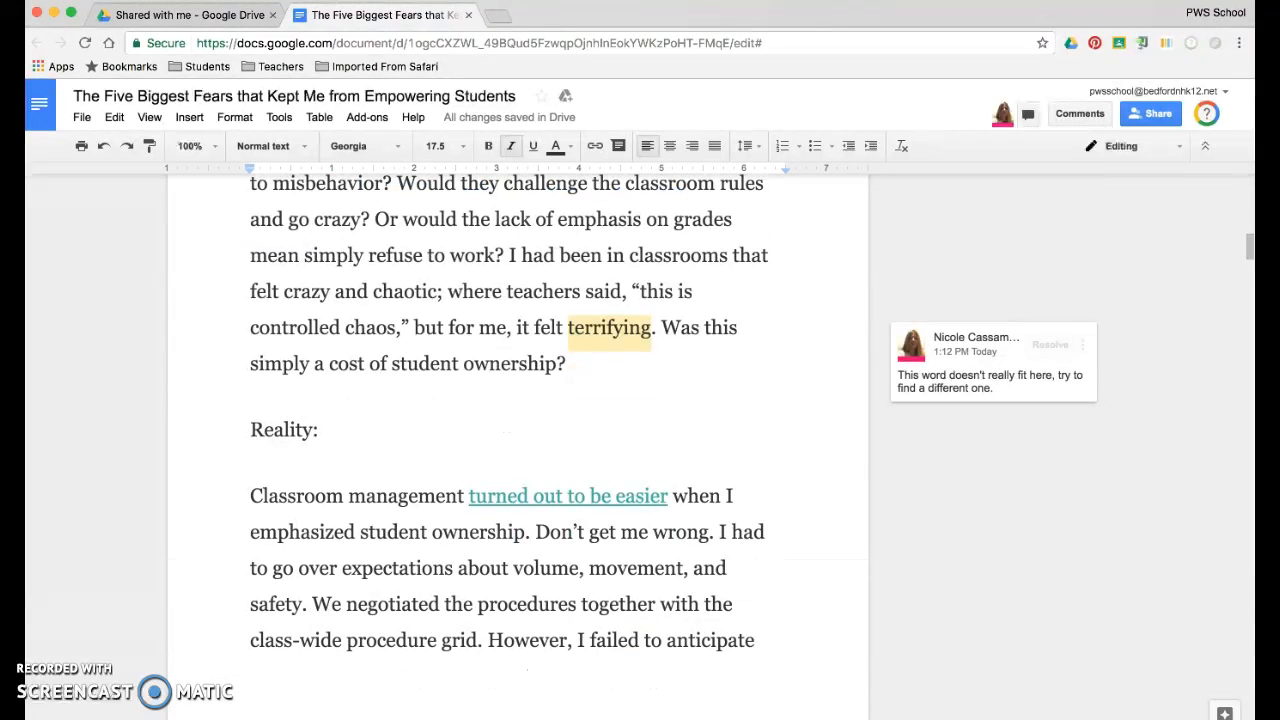
{"action": "left_click", "coordinate": [624, 328]}
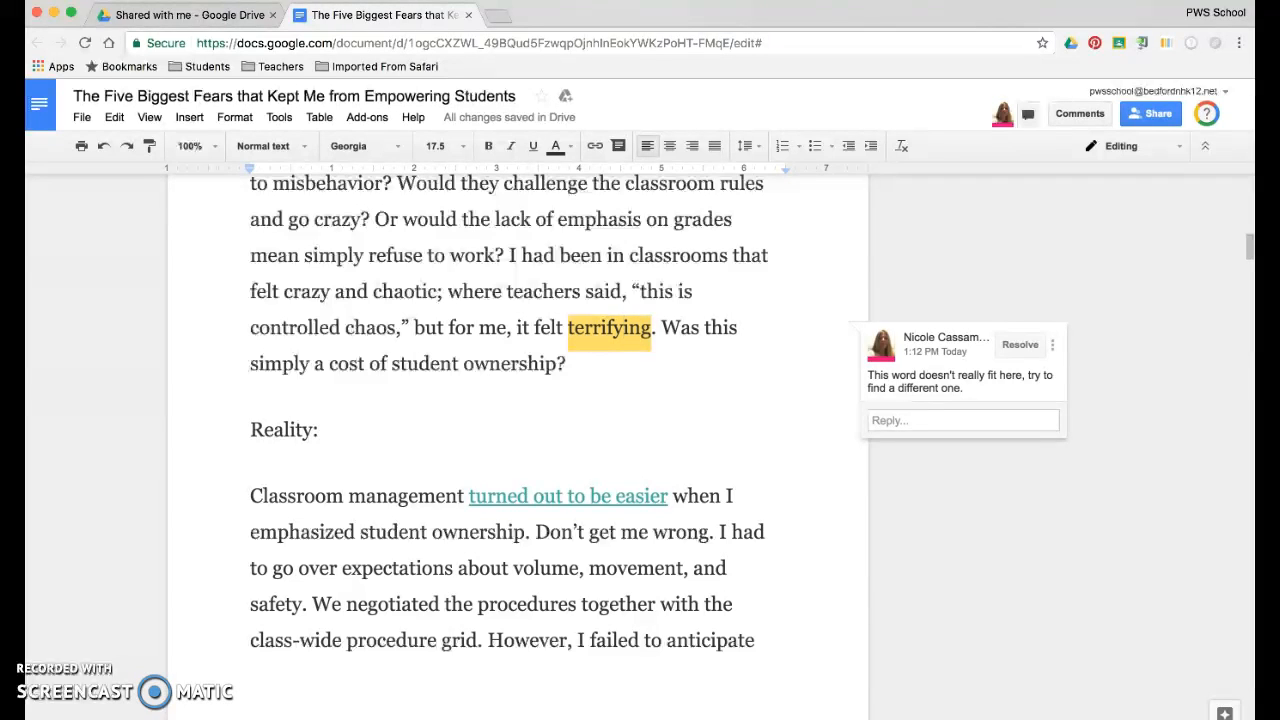
{"action": "key", "text": "Delete"}
{"action": "key", "text": "Delete"}
{"action": "key", "text": "Delete"}
{"action": "key", "text": "Delete"}
{"action": "key", "text": "BackSpace"}
{"action": "key", "text": "BackSpace"}
{"action": "key", "text": "BackSpace"}
{"action": "key", "text": "BackSpace"}
{"action": "key", "text": "BackSpace"}
{"action": "key", "text": "BackSpace"}
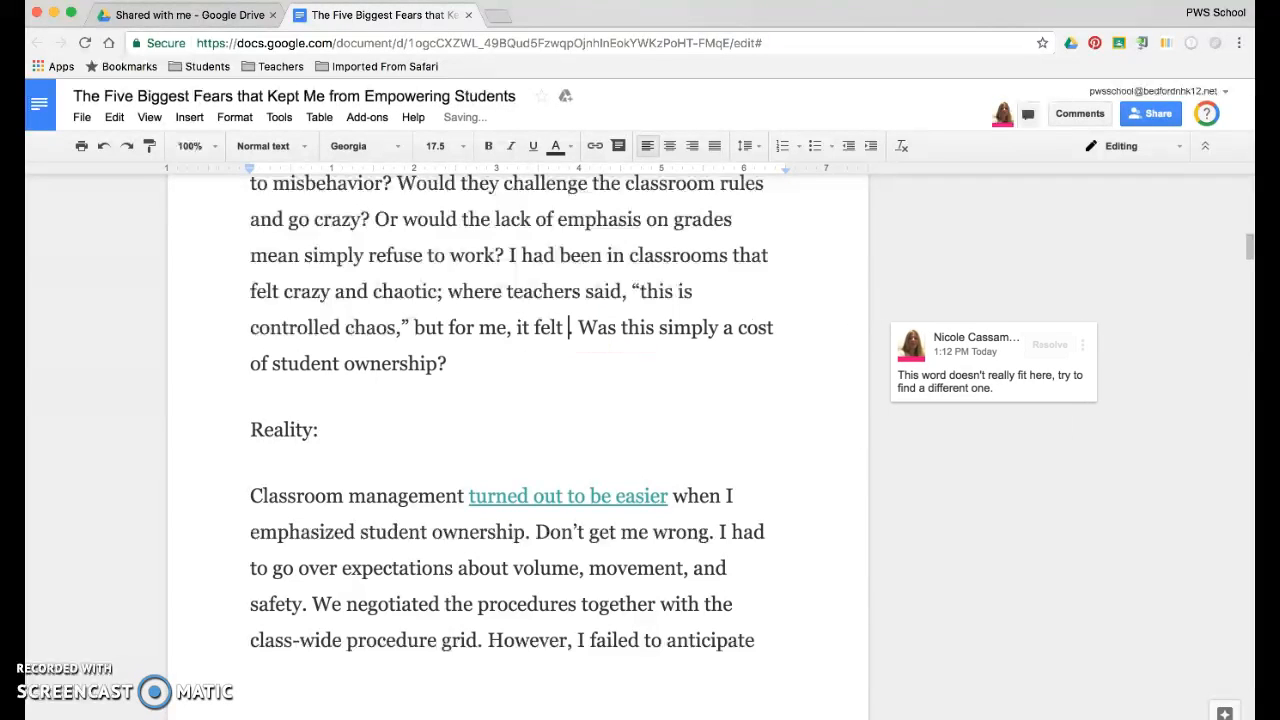
{"action": "type", "text": "scary"}
{"action": "left_click", "coordinate": [490, 364]}
{"action": "scroll", "coordinate": [518, 420], "scroll_direction": "up", "scroll_amount": 2}
{"action": "scroll", "coordinate": [518, 420], "scroll_direction": "down", "scroll_amount": 2}
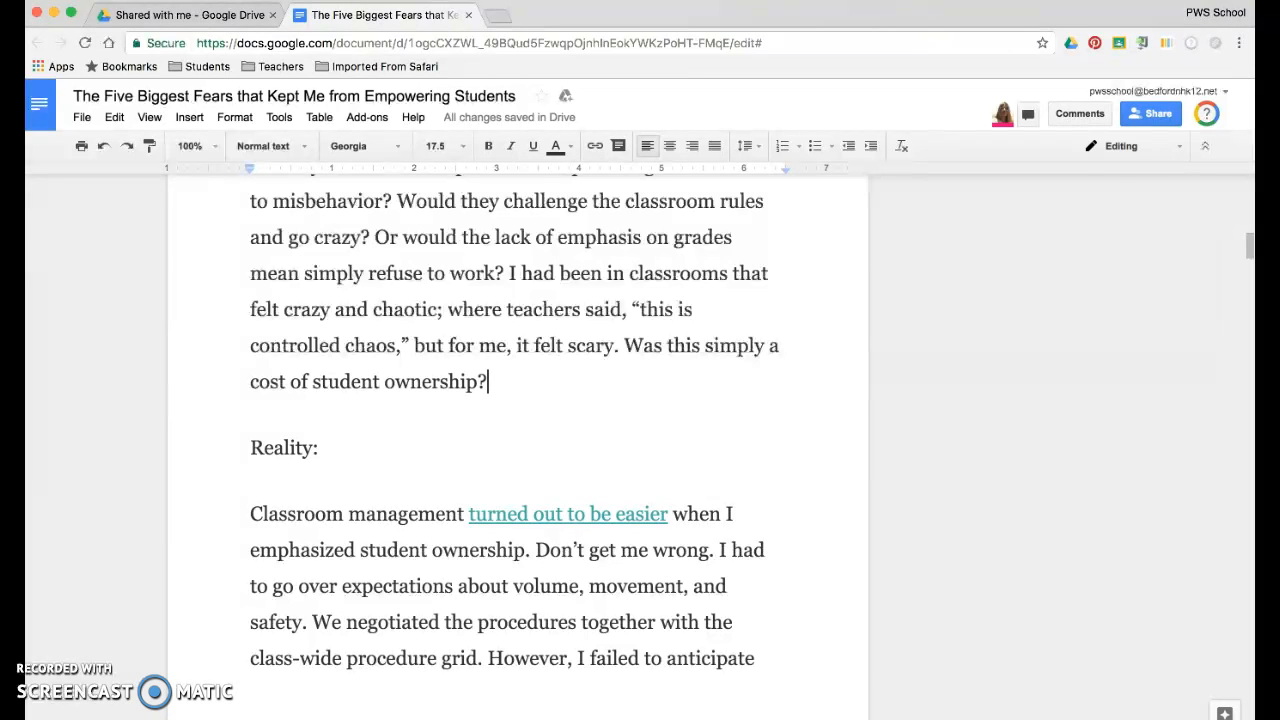
Try accepting the suggested deletion of "throw away" in the paragraph starting "I recently wrote about", and undo the acceptance.
{"action": "scroll", "coordinate": [518, 420], "scroll_direction": "up", "scroll_amount": 5}
{"action": "scroll", "coordinate": [518, 447], "scroll_direction": "up", "scroll_amount": 5}
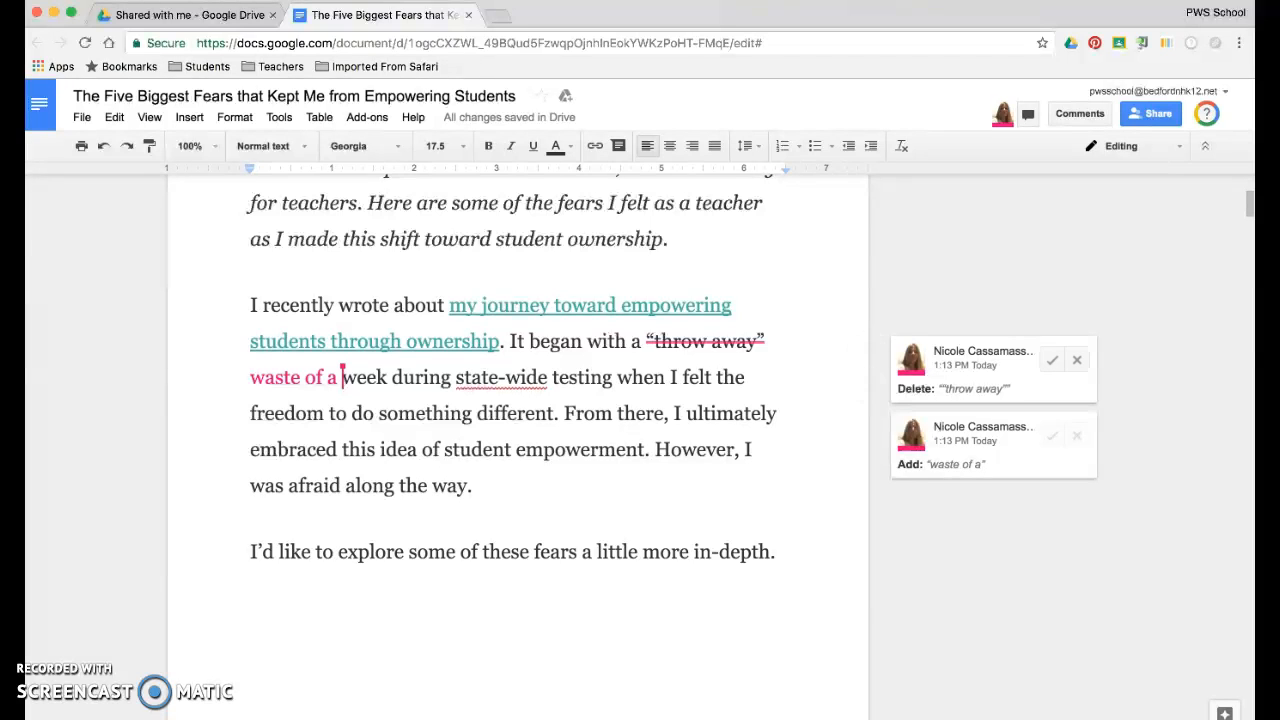
{"action": "left_click", "coordinate": [1052, 360]}
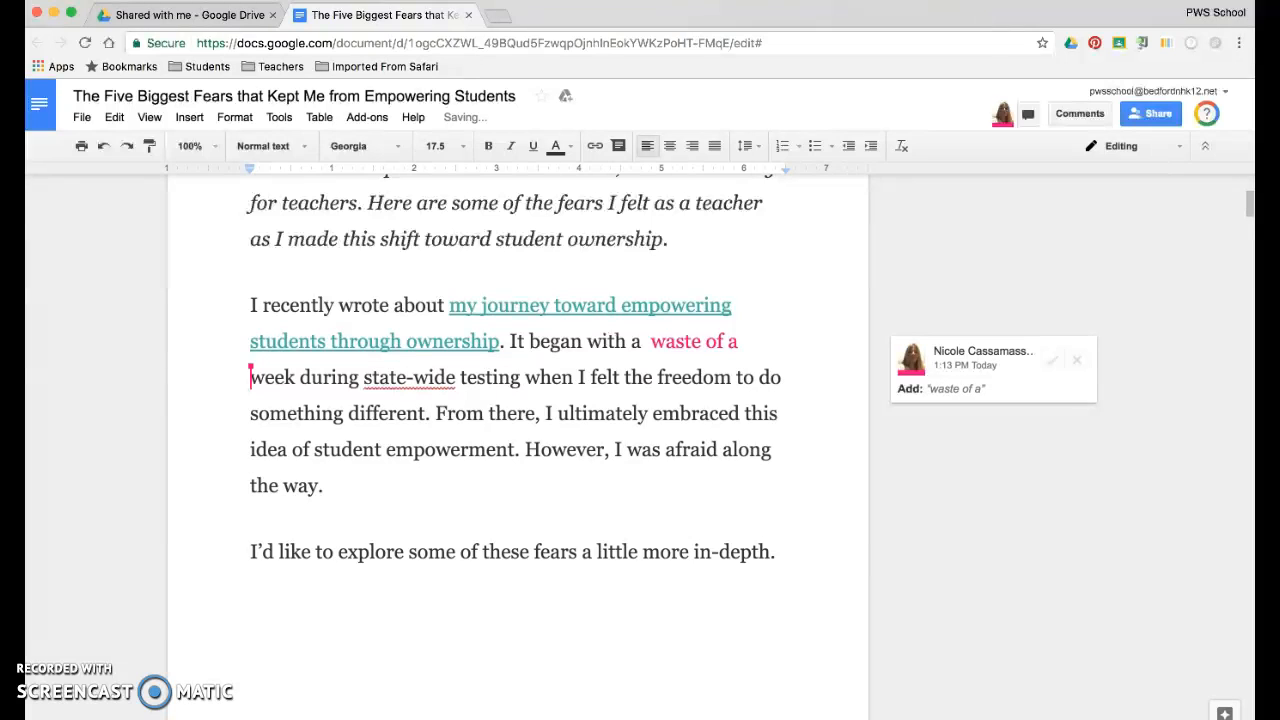
{"action": "key", "text": "super+z"}
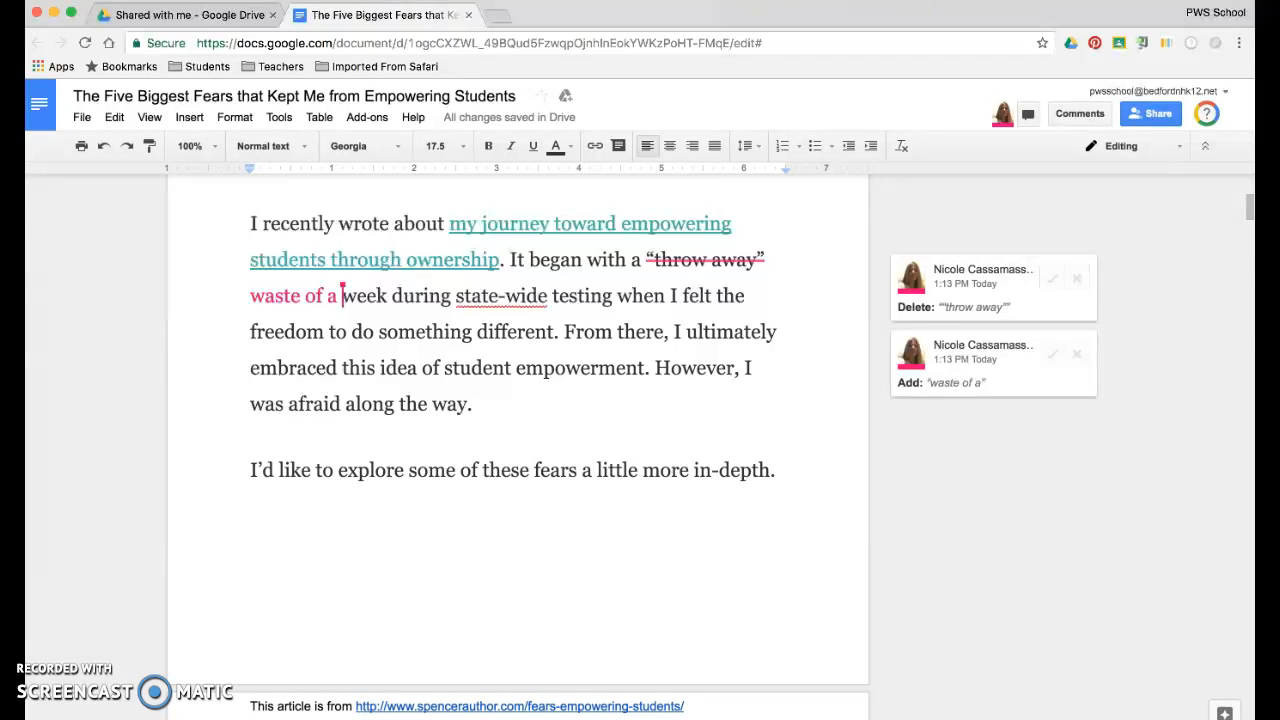
Reject the suggested deletion of "throw away" and accept the suggested addition of "waste of a".
{"action": "scroll", "coordinate": [254, 491], "scroll_direction": "up", "scroll_amount": 1}
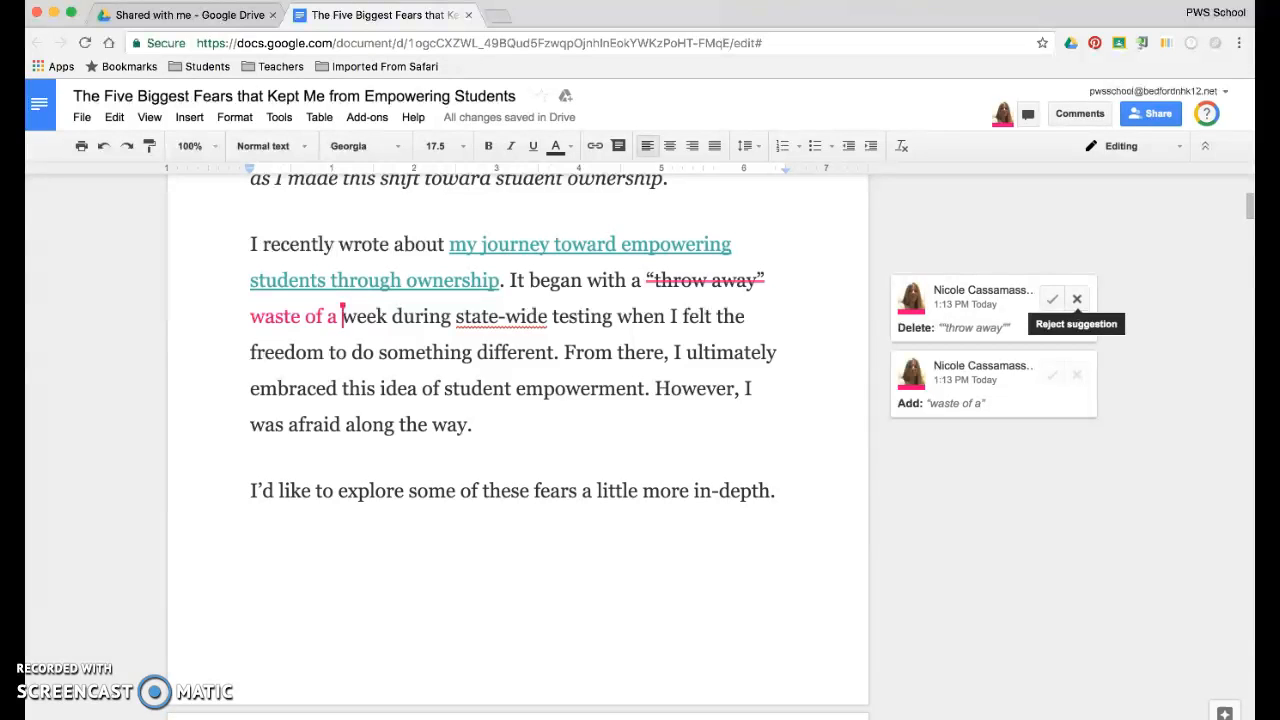
{"action": "left_click", "coordinate": [1077, 299]}
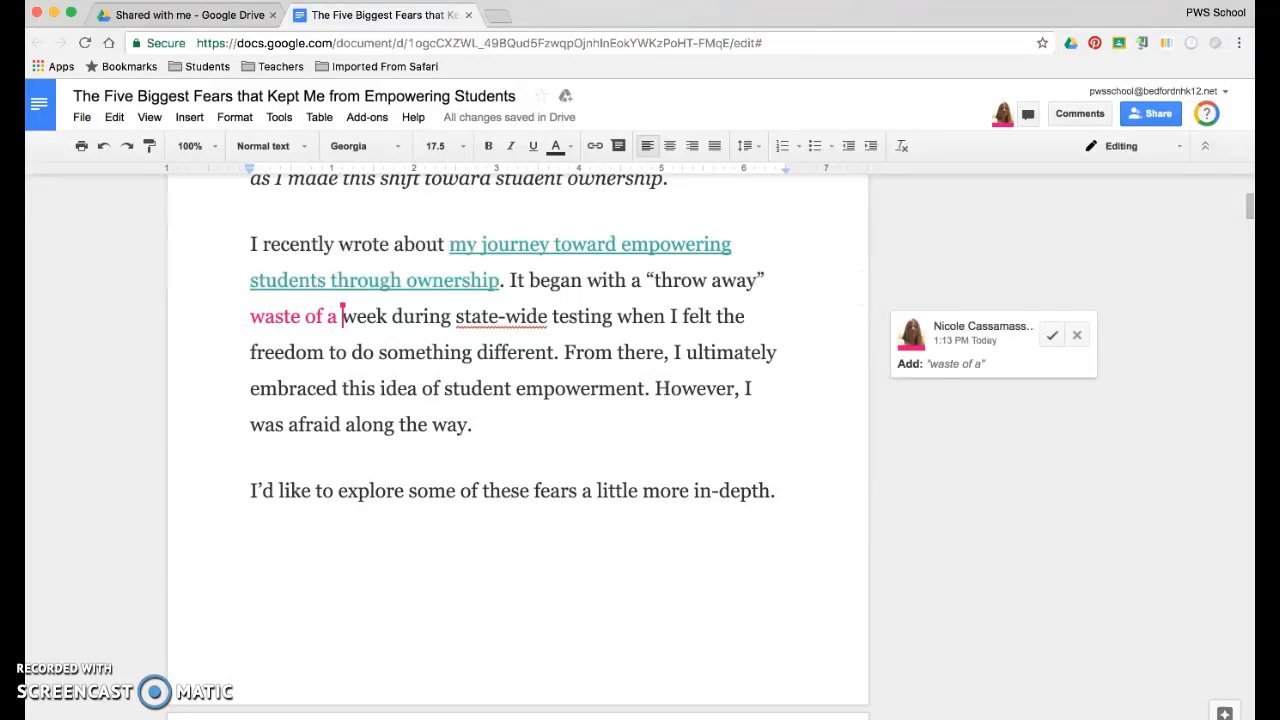
{"action": "left_click", "coordinate": [1052, 336]}
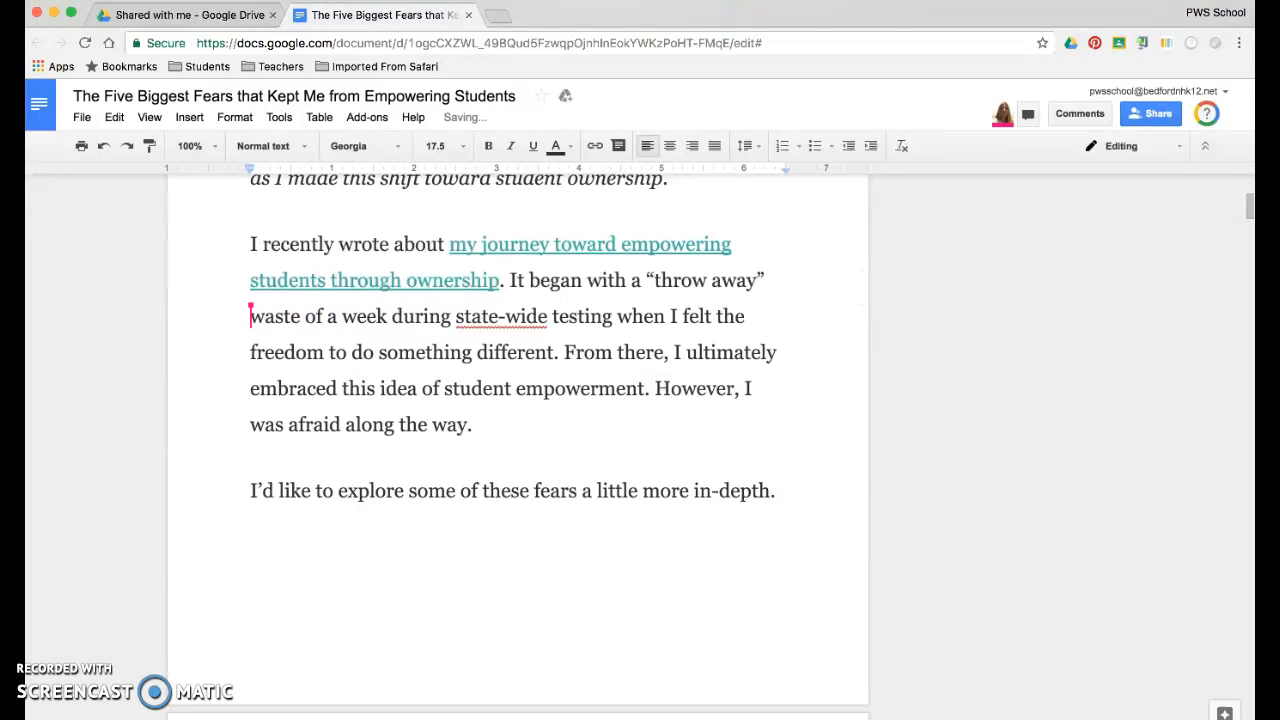